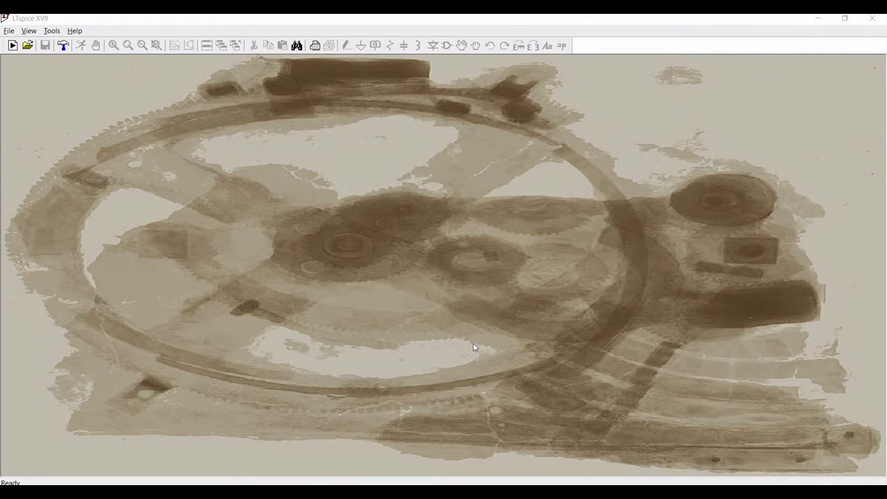
Create a new blank schematic, Draft2
{"action": "left_click", "coordinate": [12, 46]}
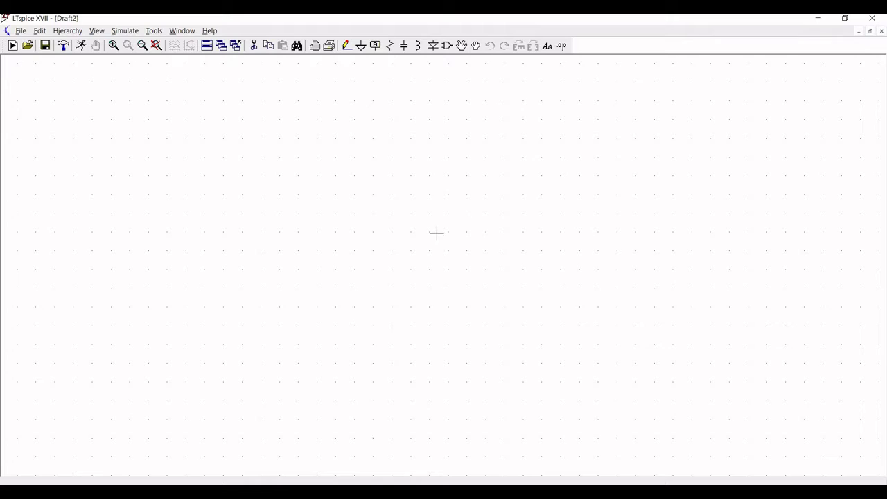
Place an LT1271 regulator U1, mirrored so its SW, FB and Vc pins face left
{"action": "left_click", "coordinate": [447, 45]}
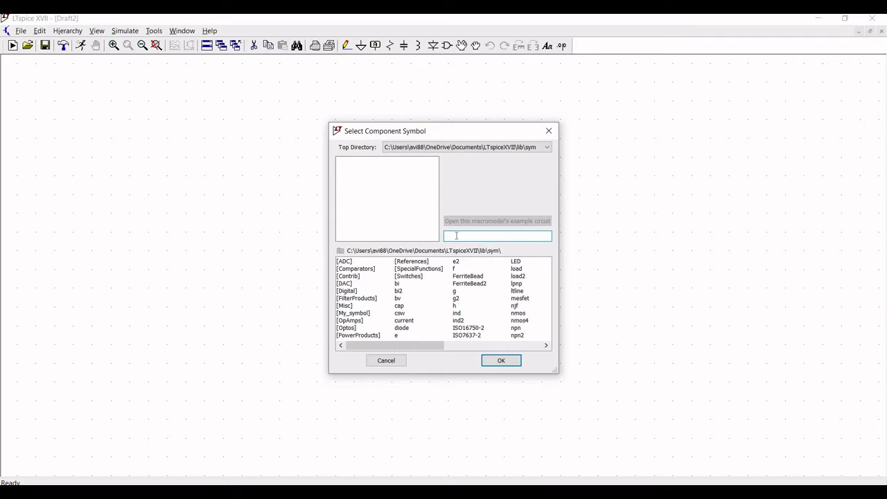
{"action": "type", "text": "L"}
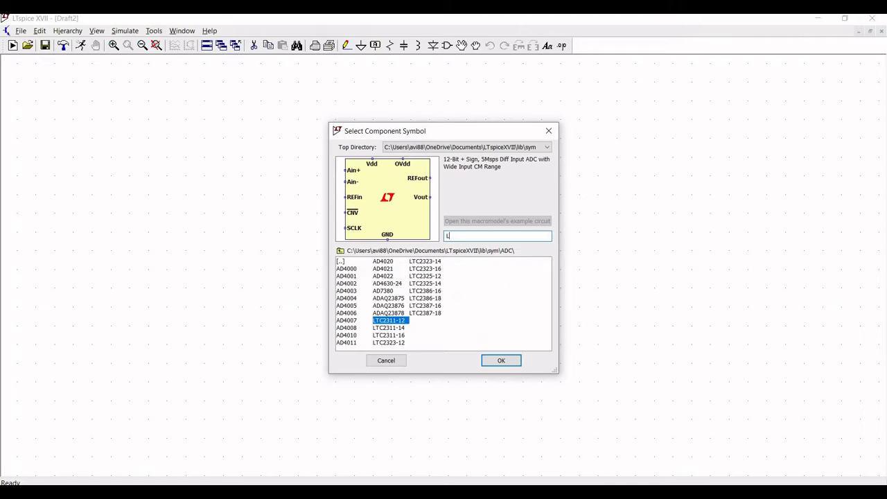
{"action": "type", "text": "T1271"}
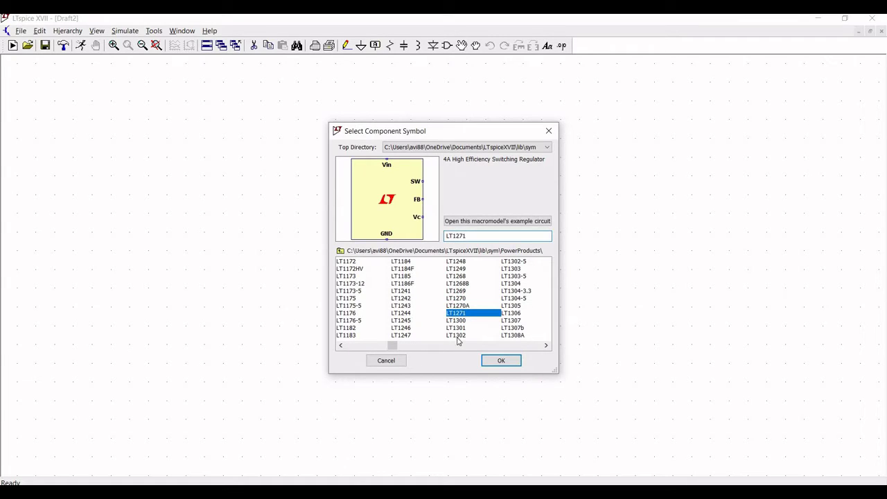
{"action": "left_click", "coordinate": [499, 361]}
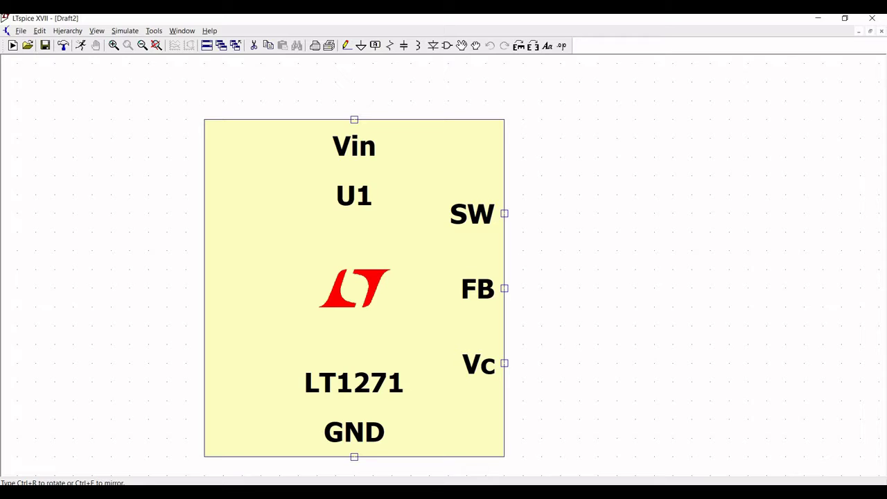
{"action": "key", "text": "ctrl+e"}
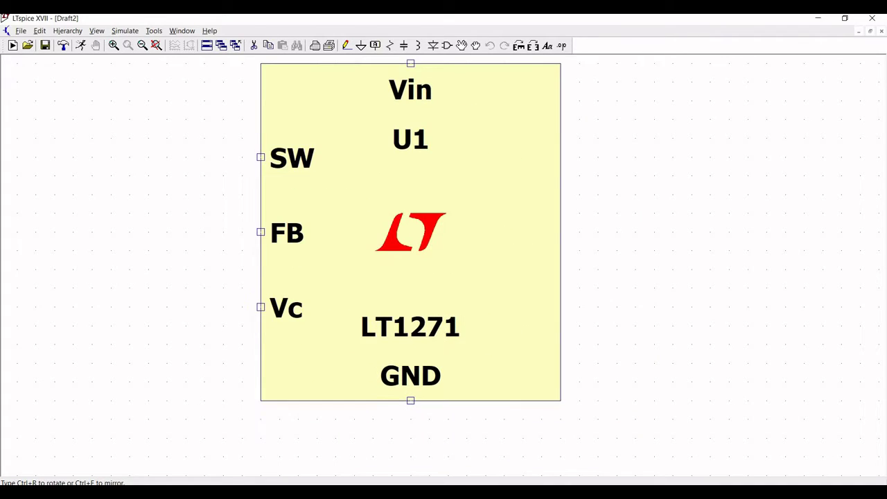
{"action": "left_click", "coordinate": [342, 239]}
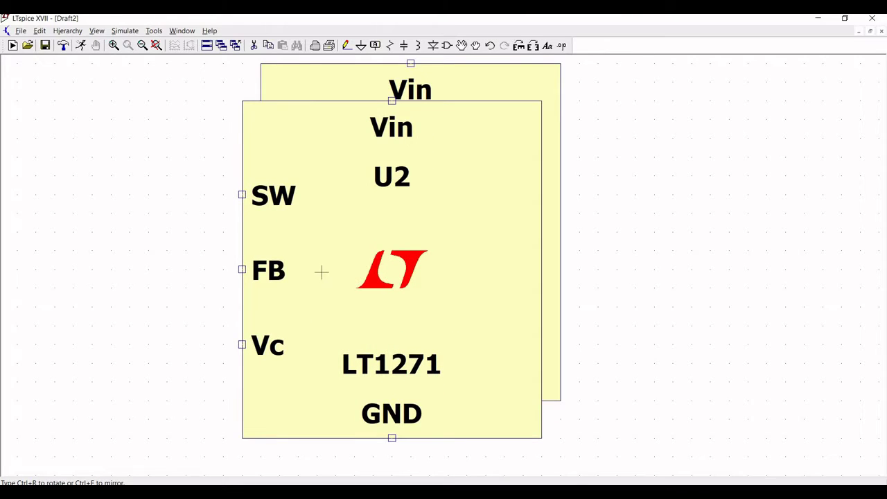
{"action": "key", "text": "Escape"}
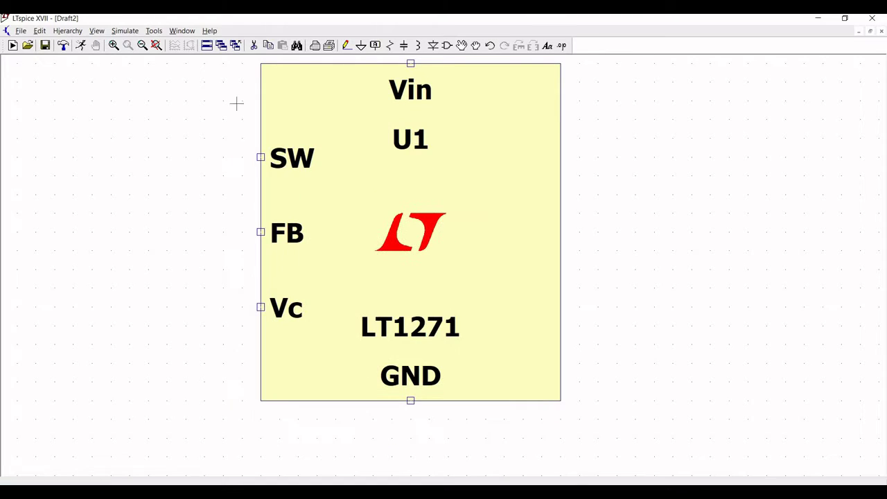
{"action": "left_click", "coordinate": [141, 46]}
{"action": "left_click", "coordinate": [141, 46]}
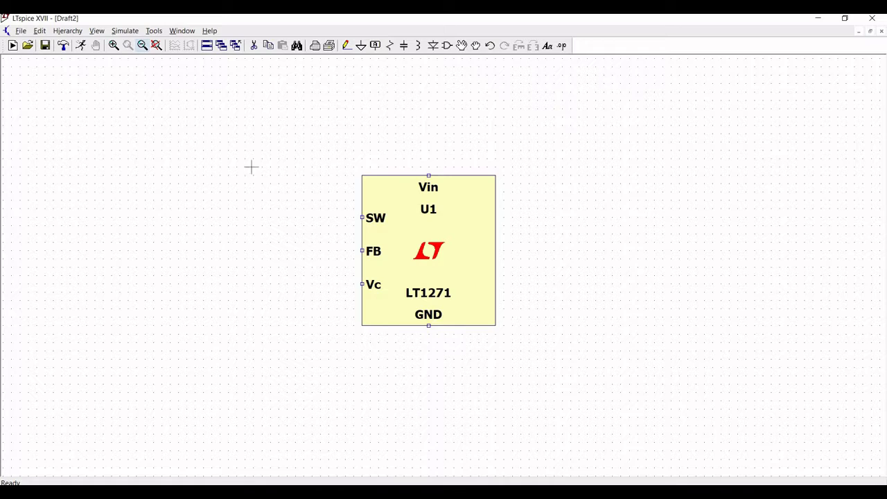
{"action": "left_click_drag", "start_coordinate": [264, 185], "coordinate": [252, 89]}
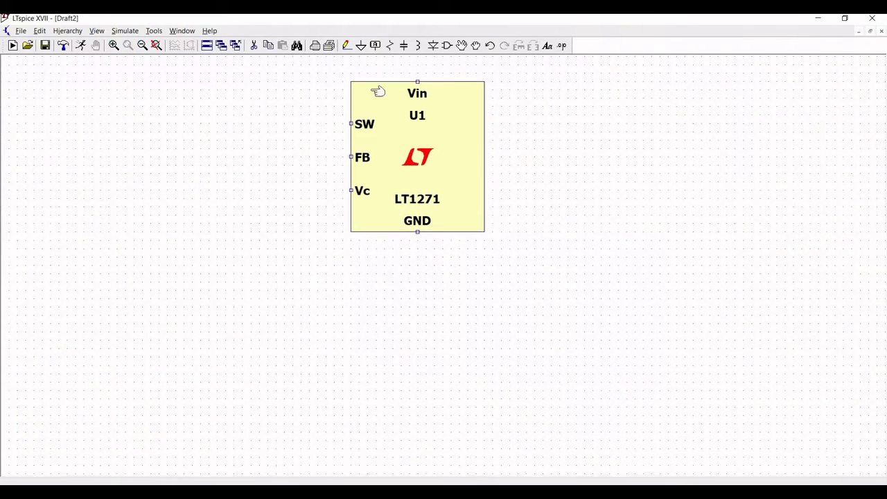
{"action": "left_click", "coordinate": [448, 45]}
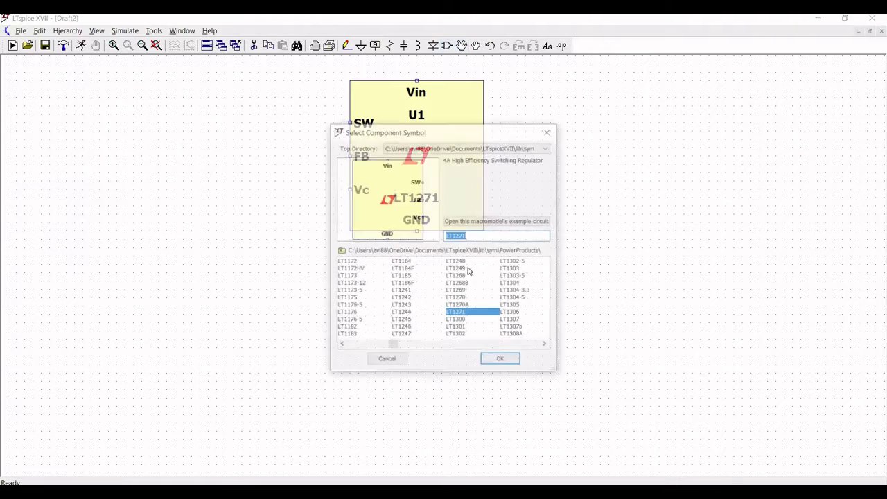
Place an LT1432 controller, U2, directly below the LT1271
{"action": "left_click", "coordinate": [478, 236]}
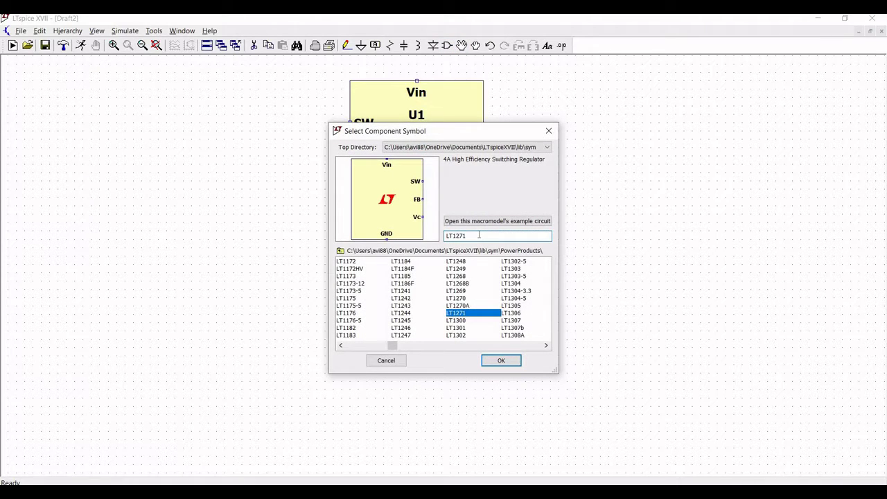
{"action": "key", "text": "BackSpace"}
{"action": "key", "text": "BackSpace"}
{"action": "key", "text": "BackSpace"}
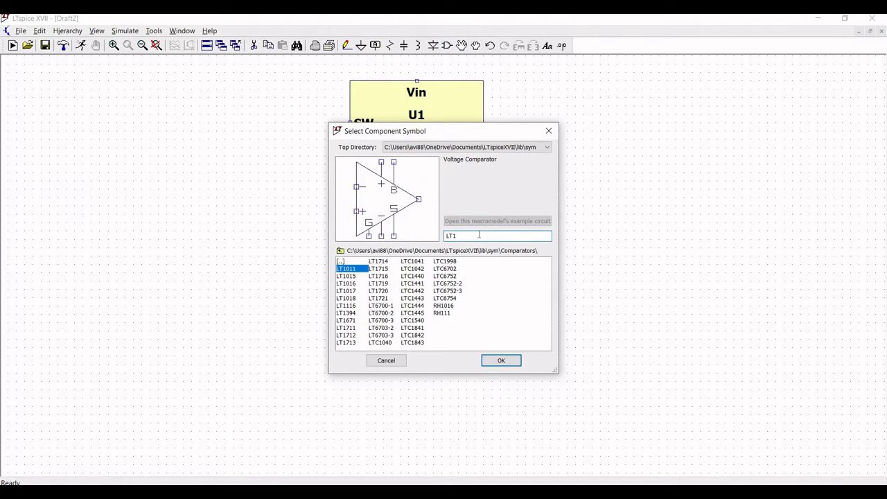
{"action": "type", "text": "432"}
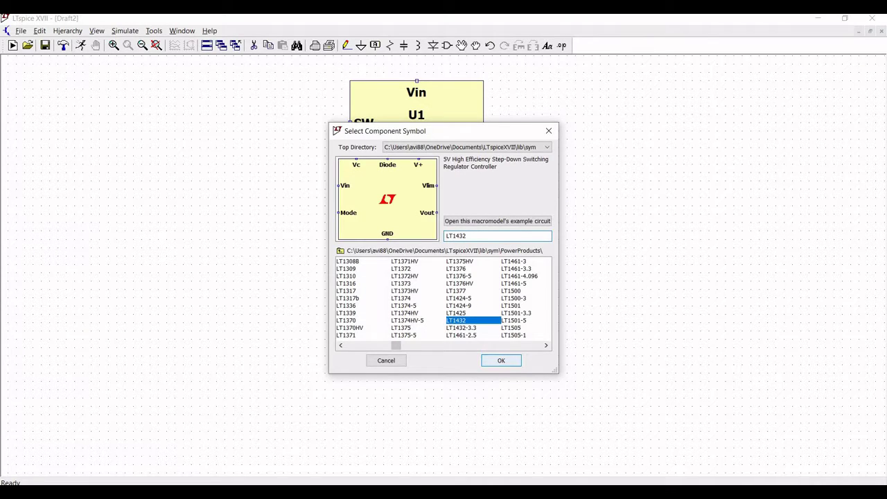
{"action": "left_click", "coordinate": [500, 360]}
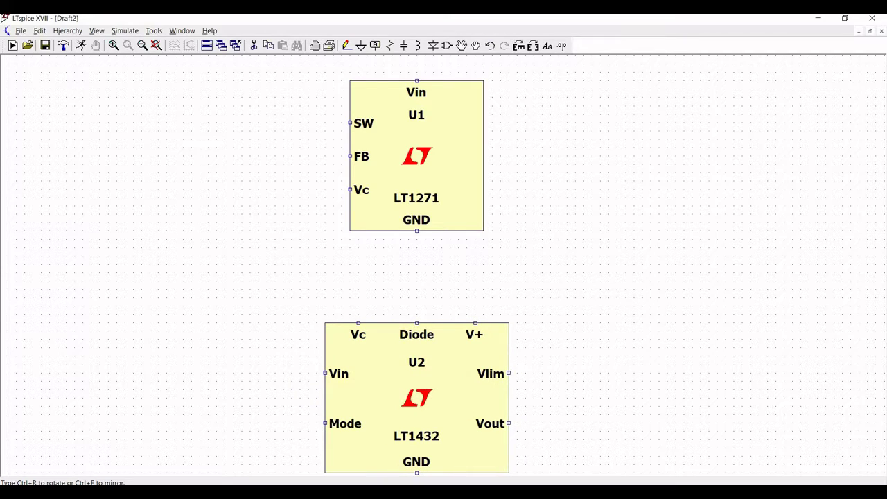
{"action": "left_click", "coordinate": [415, 377]}
{"action": "key", "text": "Escape"}
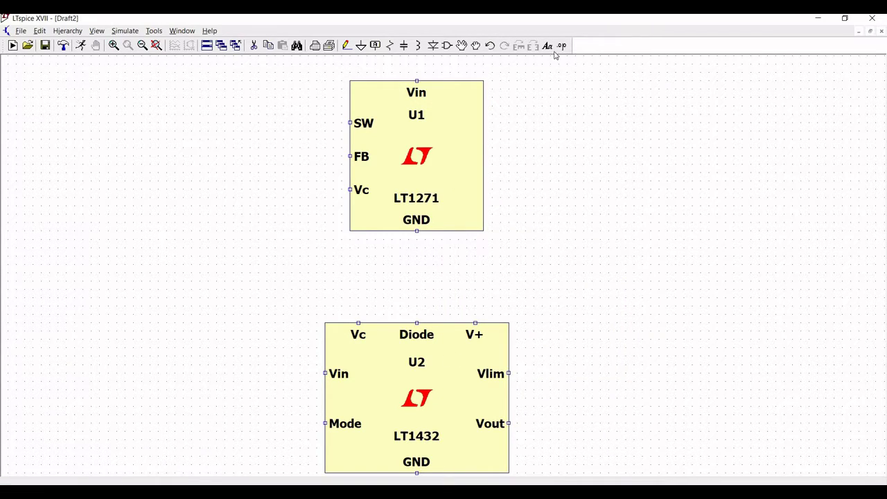
Place a voltage source V1 at the left of the schematic
{"action": "left_click", "coordinate": [447, 45]}
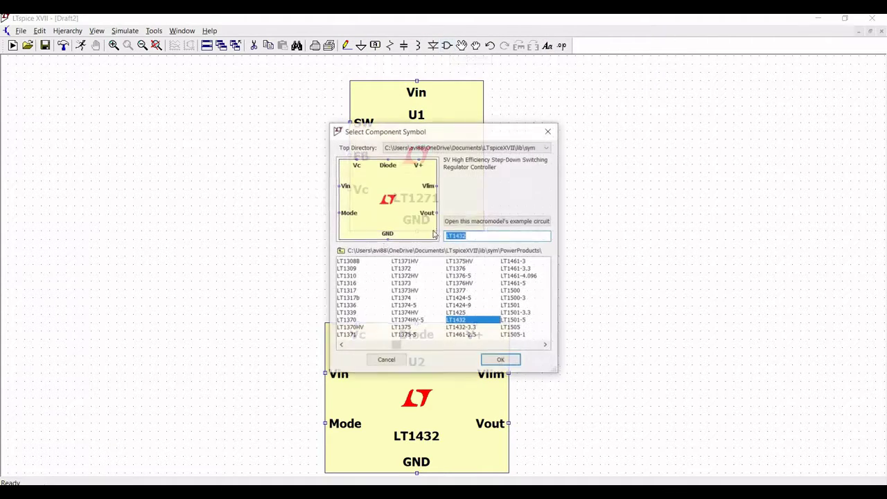
{"action": "key", "text": "BackSpace"}
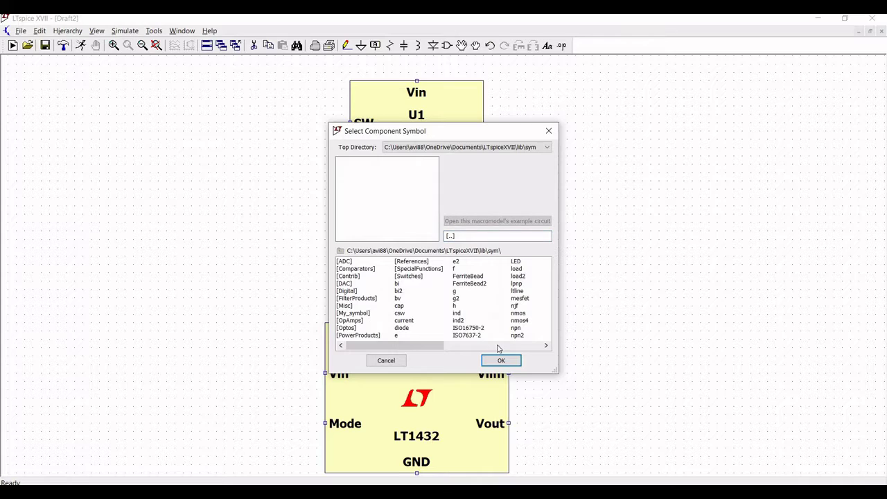
{"action": "left_click", "coordinate": [499, 345]}
{"action": "left_click", "coordinate": [461, 321]}
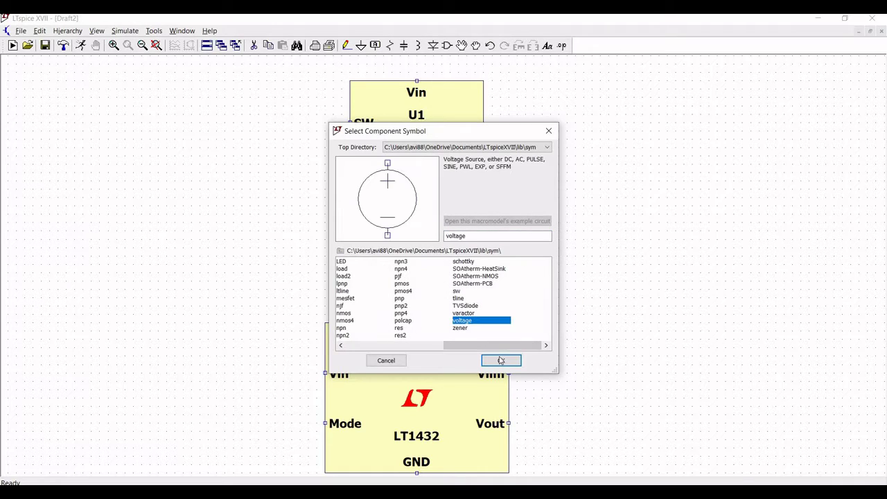
{"action": "left_click", "coordinate": [501, 361]}
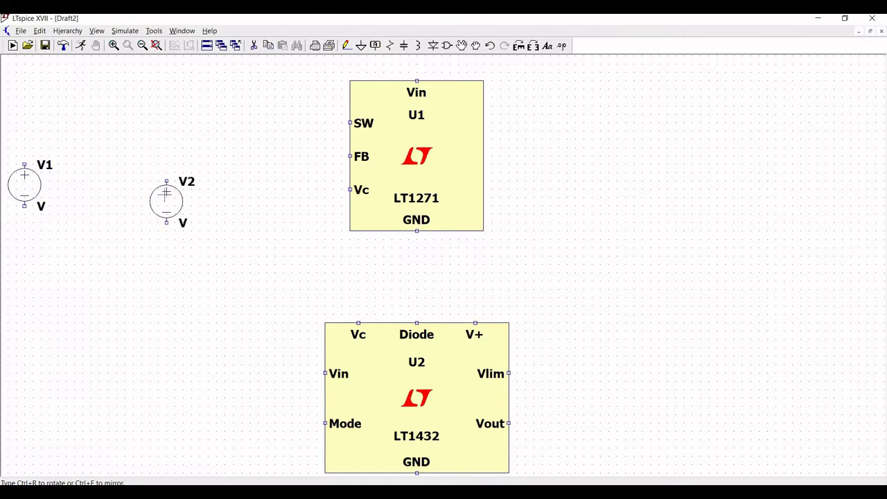
{"action": "key", "text": "Escape"}
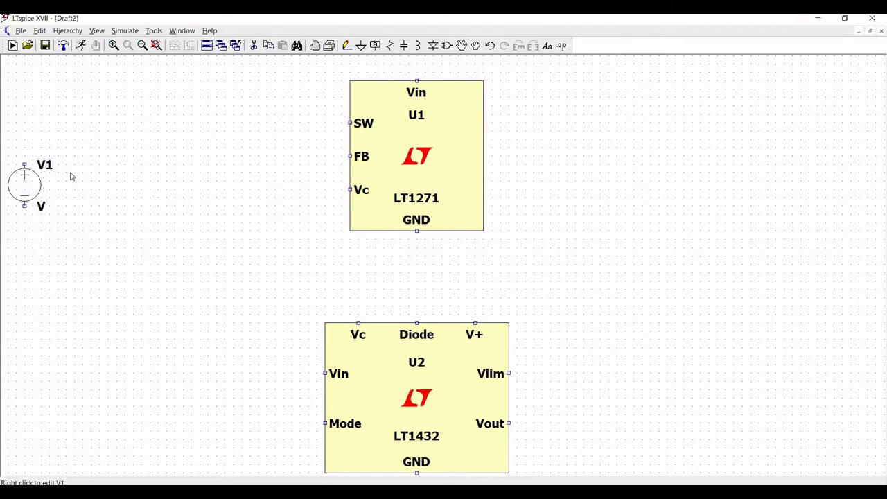
Set V1's DC value to 10
{"action": "right_click", "coordinate": [70, 173]}
{"action": "type", "text": "10"}
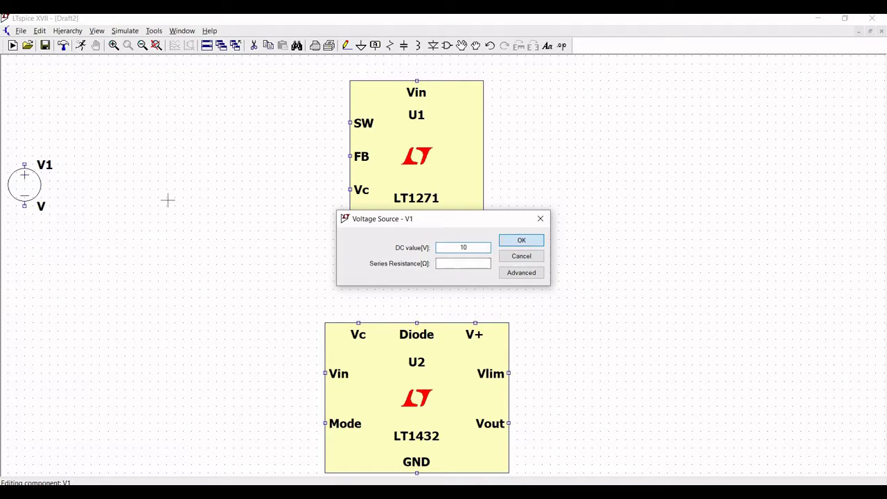
{"action": "key", "text": "Return"}
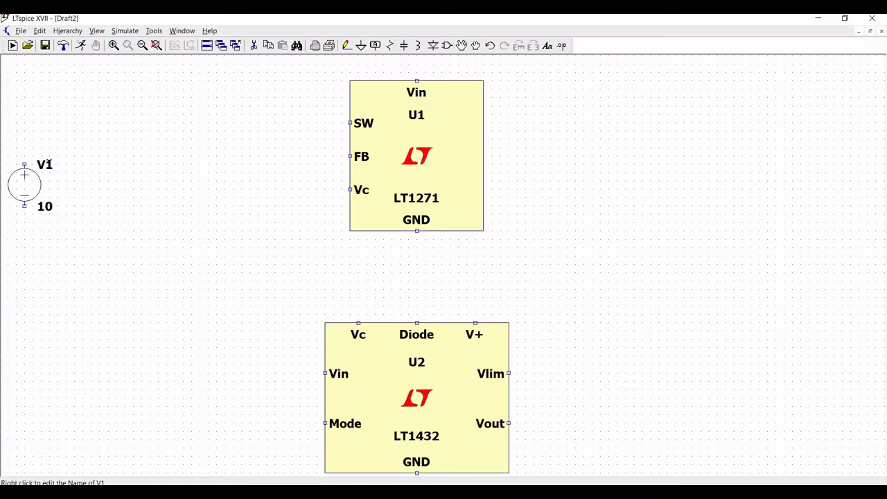
Wire V1's positive terminal to U1's SW pin and to U2's Vin pin
{"action": "left_click", "coordinate": [346, 46]}
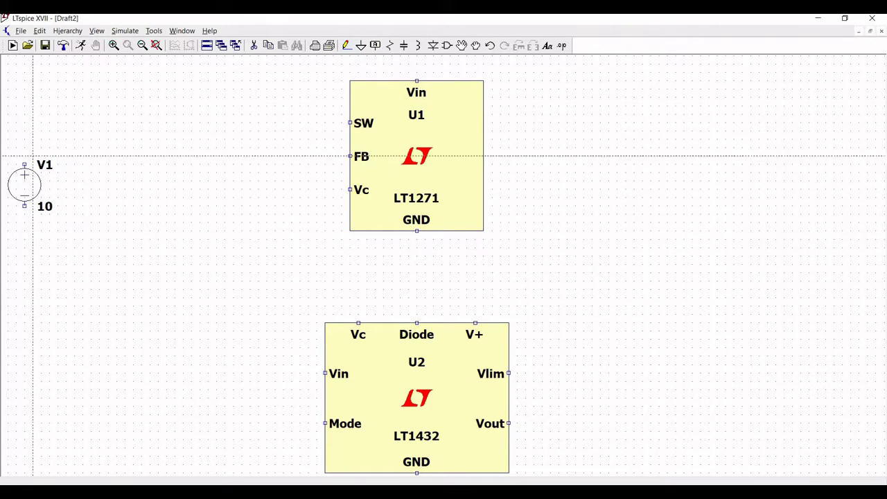
{"action": "left_click", "coordinate": [25, 164]}
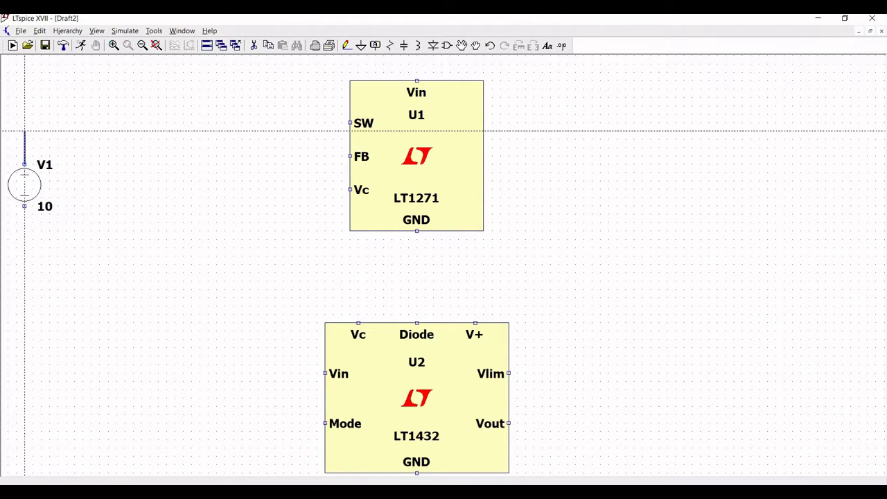
{"action": "left_click", "coordinate": [25, 123]}
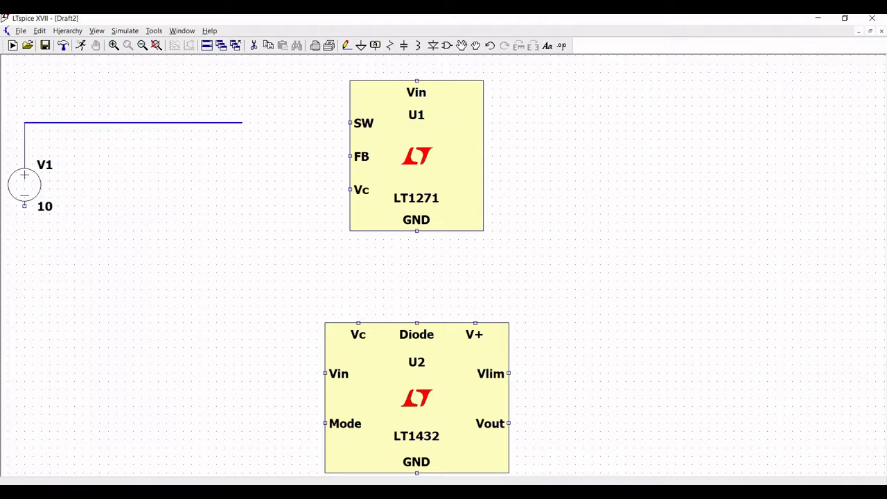
{"action": "left_click", "coordinate": [350, 123]}
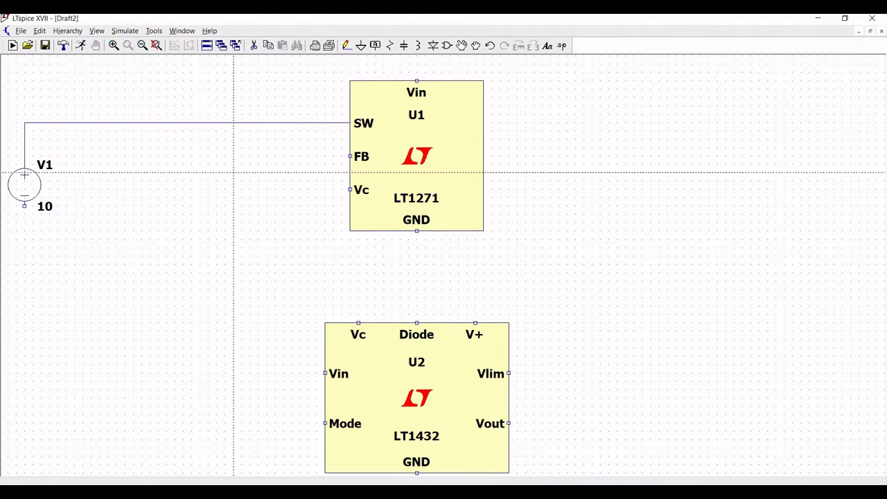
{"action": "left_click", "coordinate": [325, 373]}
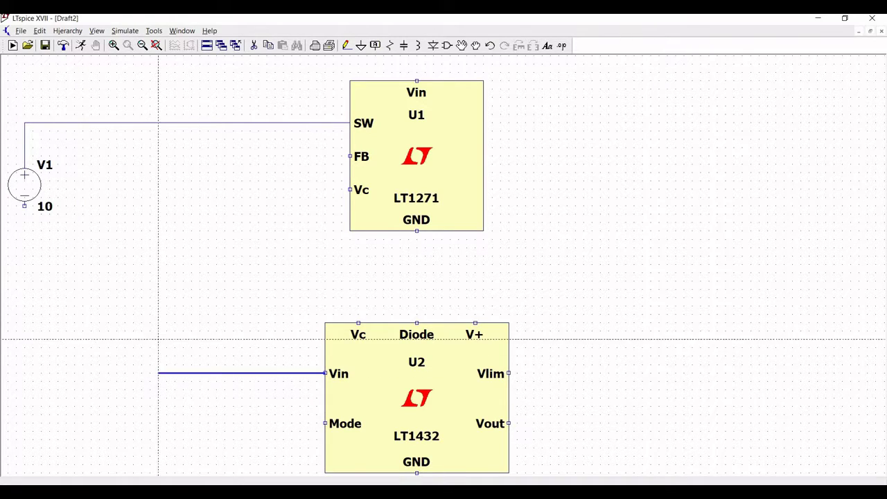
{"action": "left_click", "coordinate": [67, 373]}
{"action": "left_click", "coordinate": [66, 123]}
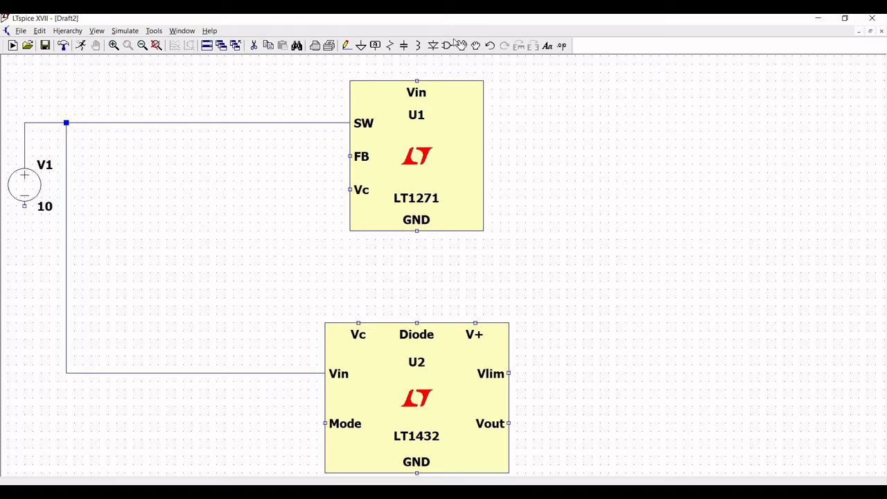
{"action": "left_click", "coordinate": [404, 46]}
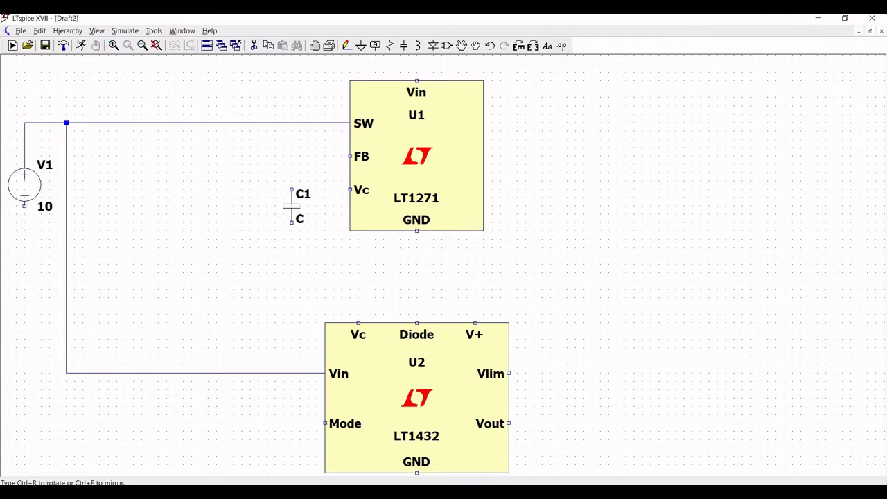
Place capacitors C1, C2 and C3 in a row left of U1, shifting C3 further left
{"action": "left_click", "coordinate": [292, 208]}
{"action": "left_click", "coordinate": [241, 214]}
{"action": "left_click", "coordinate": [183, 215]}
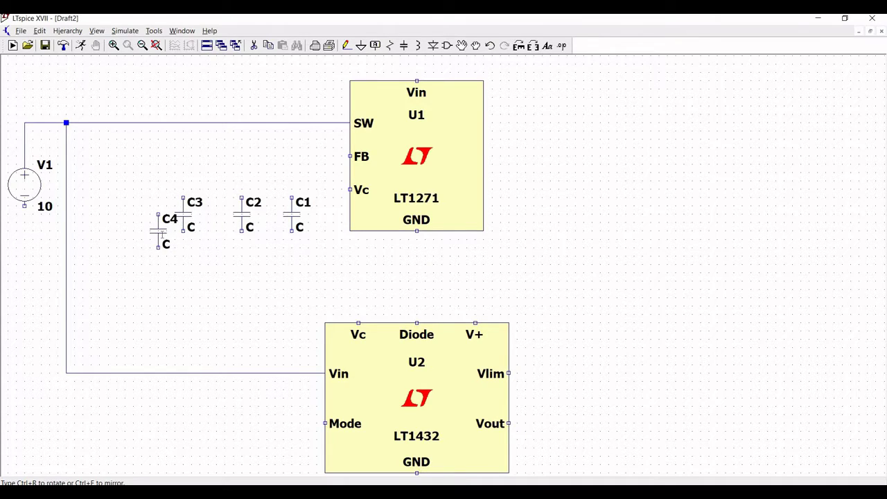
{"action": "left_click", "coordinate": [462, 45]}
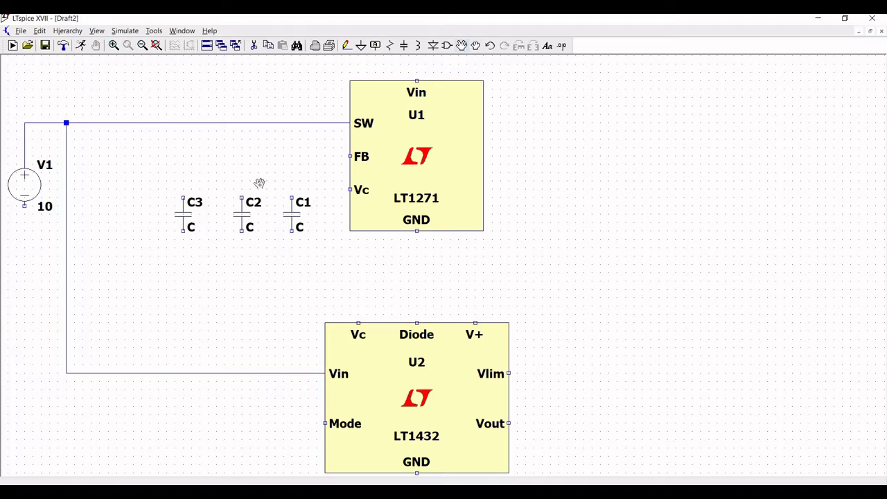
{"action": "left_click", "coordinate": [181, 216]}
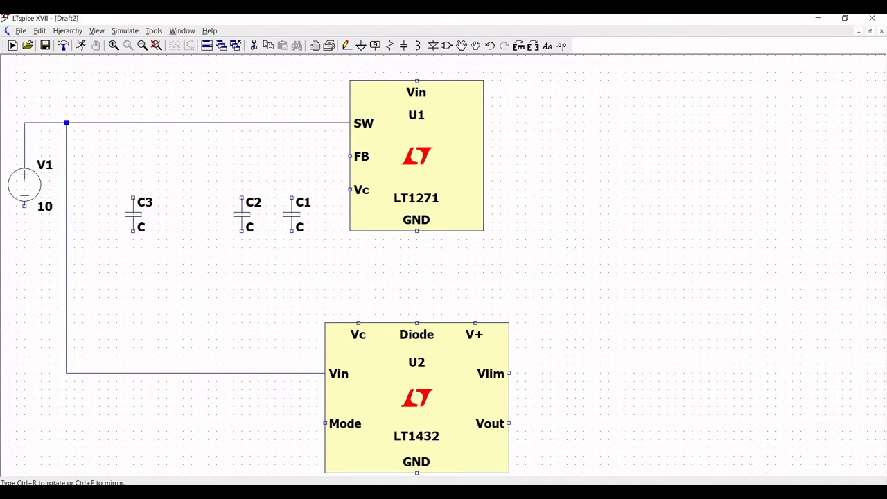
{"action": "left_click", "coordinate": [136, 215]}
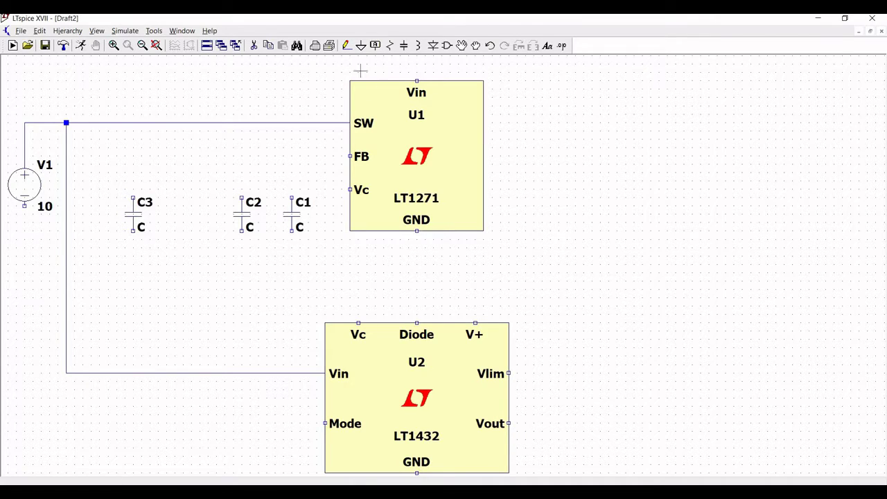
Place a horizontal resistor R1 above, between C3 and C2
{"action": "left_click", "coordinate": [389, 45]}
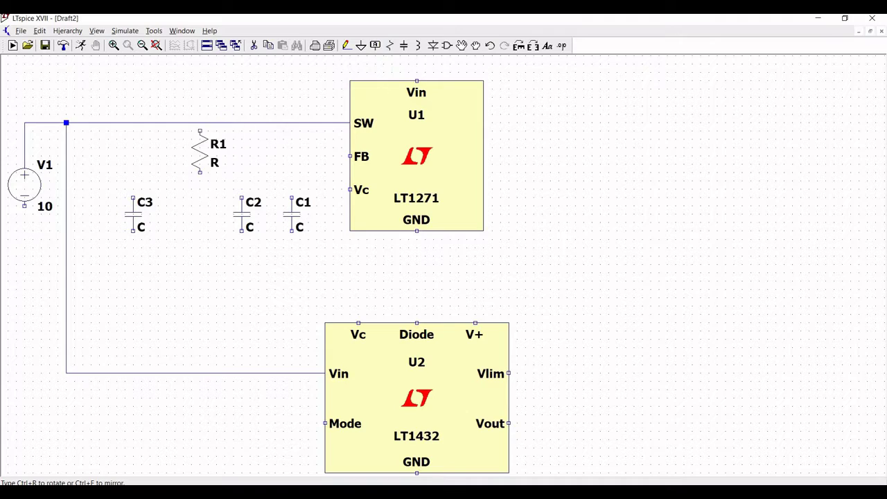
{"action": "key", "text": "ctrl+r"}
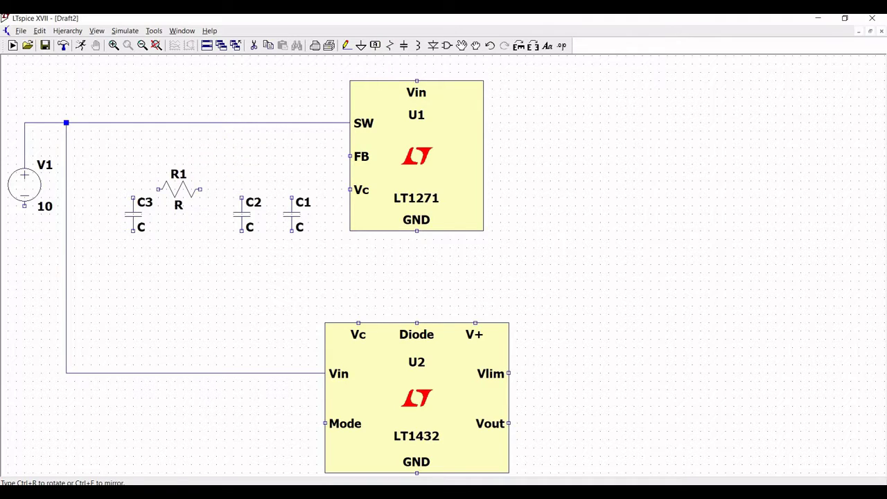
{"action": "left_click", "coordinate": [178, 189]}
{"action": "key", "text": "Escape"}
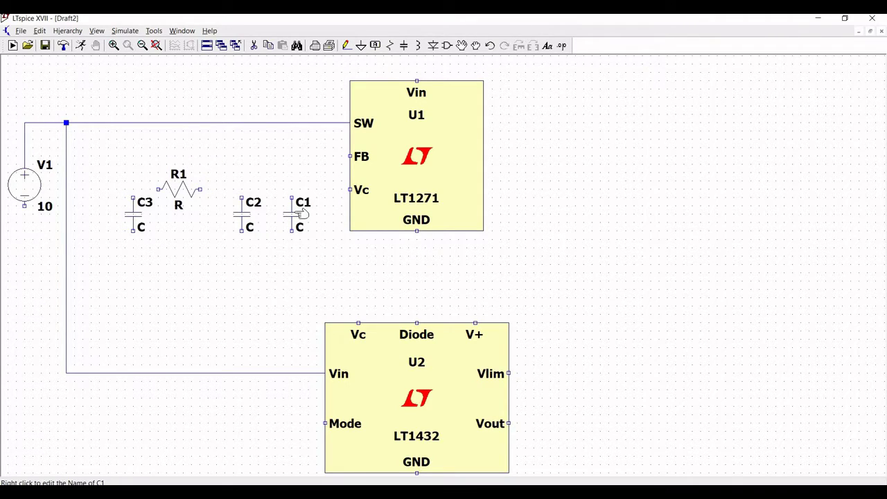
Set capacitances: C1 0.02µ, C2 0.03µ and C3 0.1µ
{"action": "right_click", "coordinate": [301, 215]}
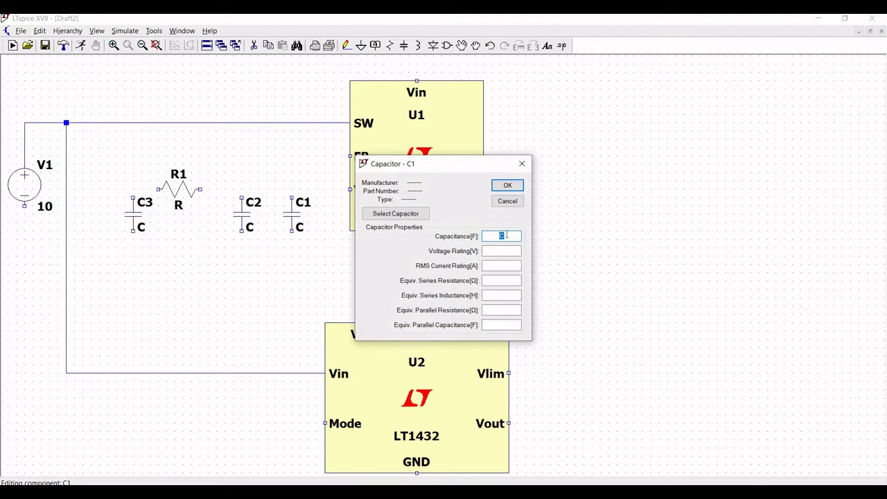
{"action": "type", "text": "0.02u"}
{"action": "left_click", "coordinate": [507, 185]}
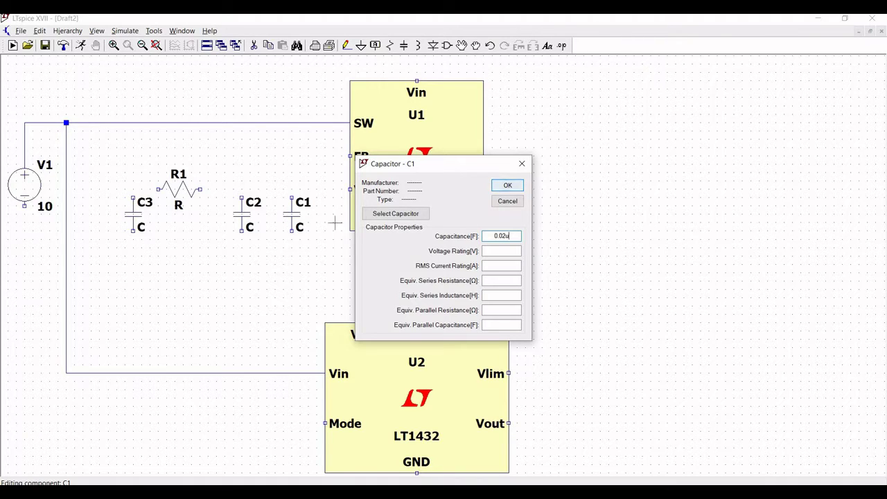
{"action": "right_click", "coordinate": [251, 217]}
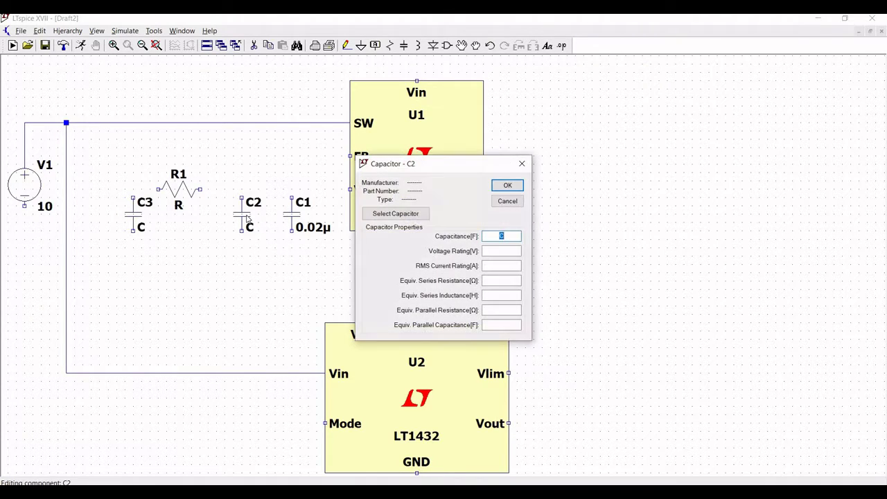
{"action": "type", "text": "0.03u"}
{"action": "left_click", "coordinate": [518, 187]}
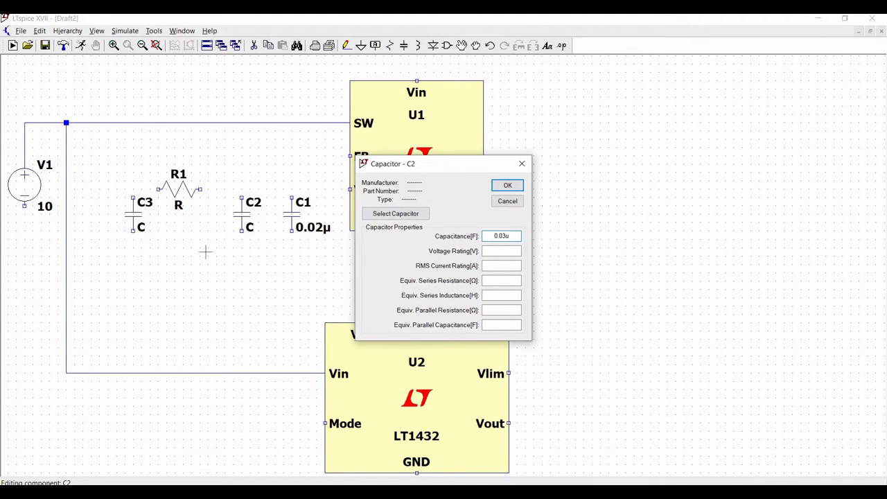
{"action": "right_click", "coordinate": [140, 216]}
{"action": "type", "text": "0.1u"}
{"action": "left_click", "coordinate": [507, 185]}
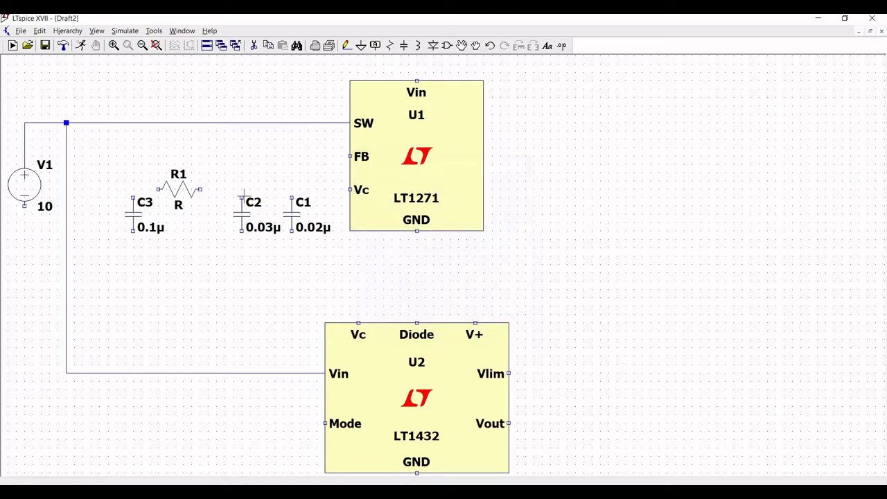
Set R1's resistance to 680
{"action": "right_click", "coordinate": [179, 191]}
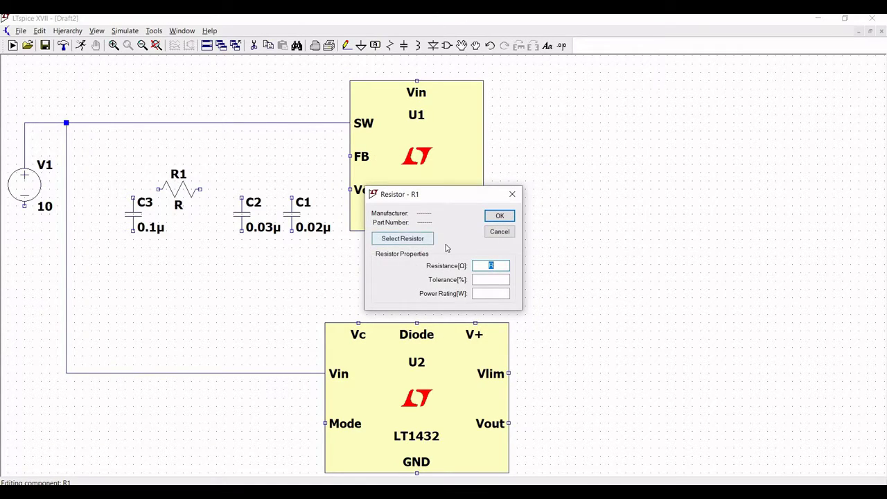
{"action": "type", "text": "680"}
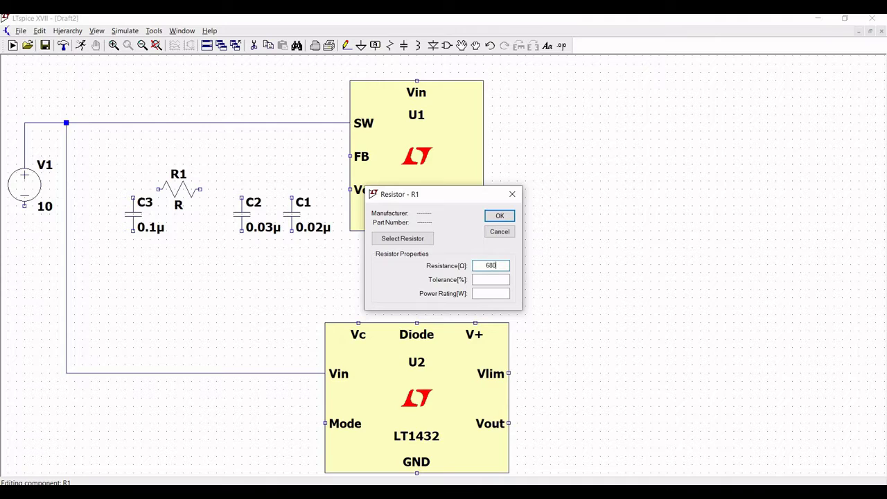
{"action": "left_click", "coordinate": [498, 215]}
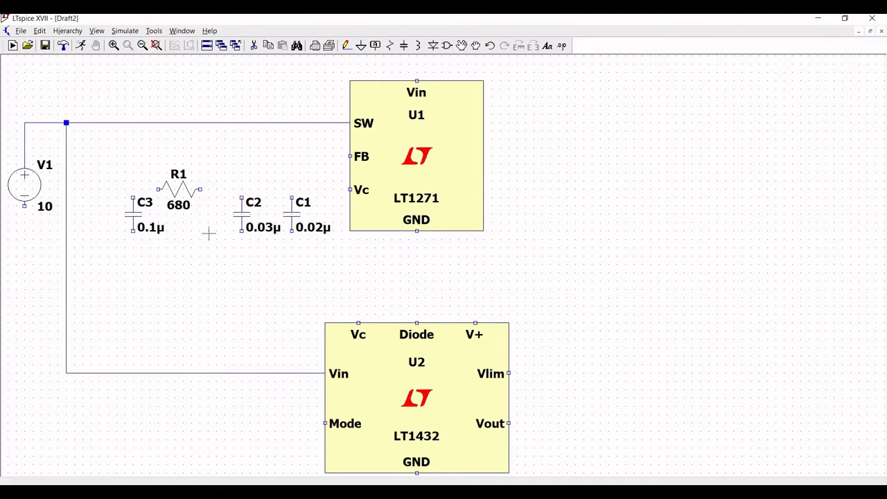
Wire U1's FB pin to C1, Vc to R1 and C2, and R1 to C3
{"action": "left_click", "coordinate": [345, 46]}
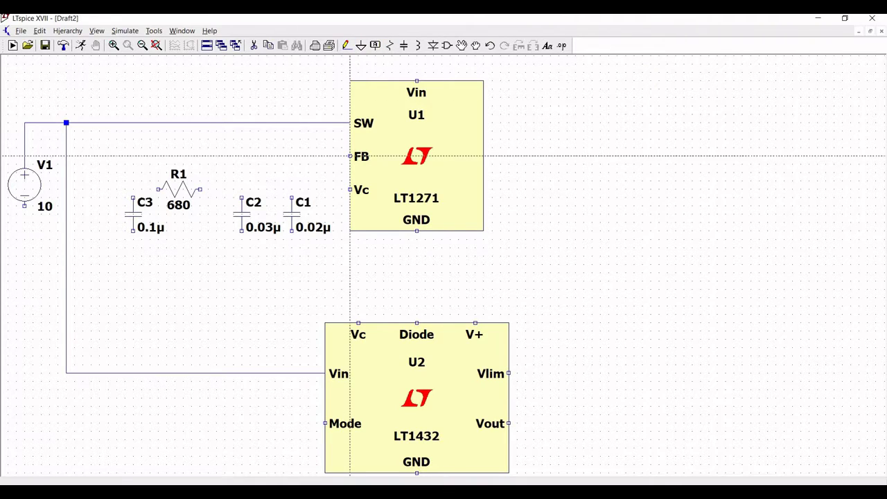
{"action": "left_click", "coordinate": [350, 156]}
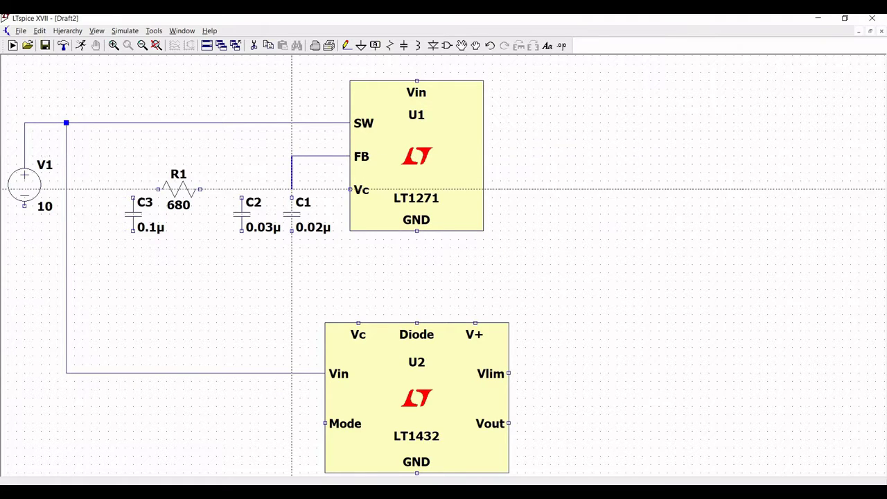
{"action": "left_click", "coordinate": [292, 197]}
{"action": "right_click", "coordinate": [292, 198]}
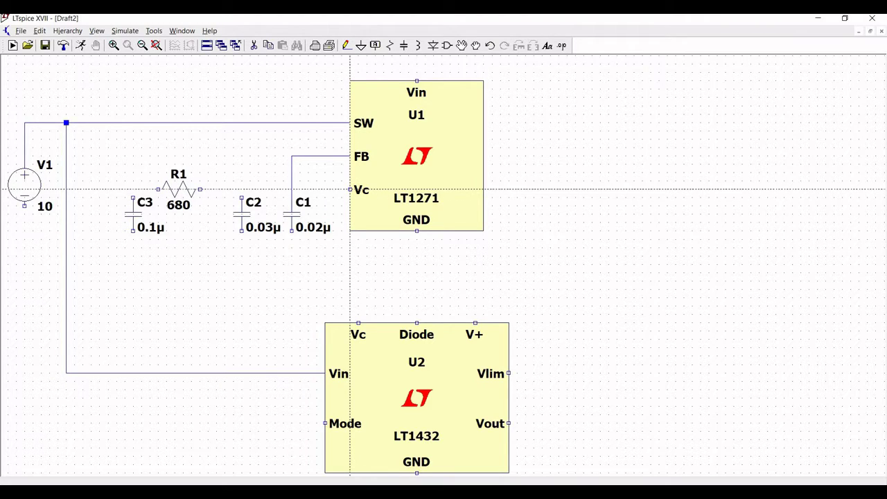
{"action": "left_click", "coordinate": [350, 189]}
{"action": "left_click", "coordinate": [200, 190]}
{"action": "left_click", "coordinate": [241, 197]}
{"action": "left_click", "coordinate": [241, 190]}
{"action": "left_click", "coordinate": [241, 189]}
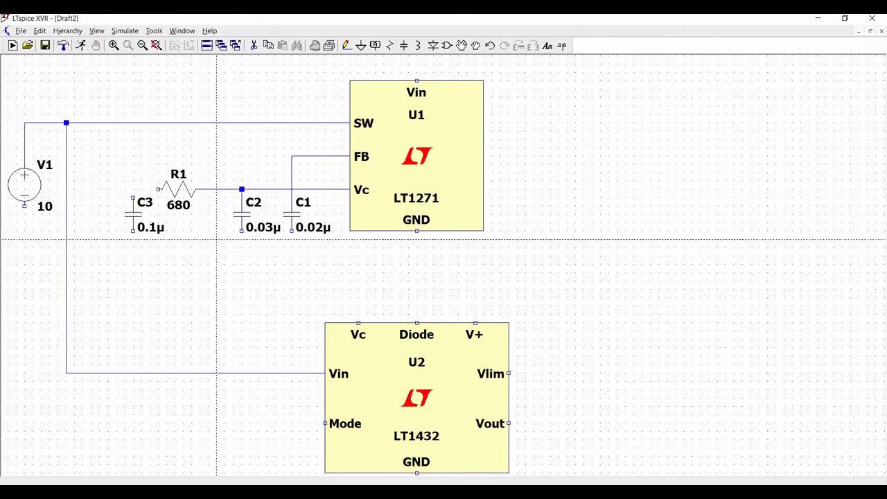
{"action": "left_click", "coordinate": [133, 188]}
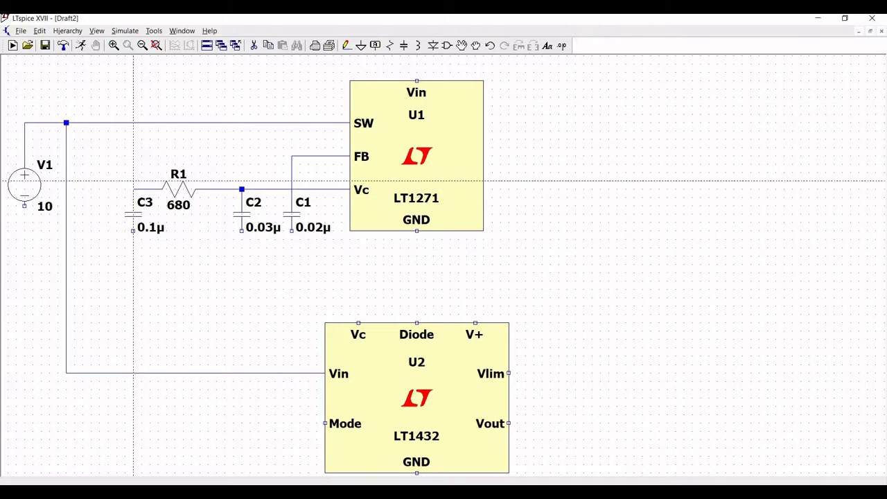
{"action": "key", "text": "Escape"}
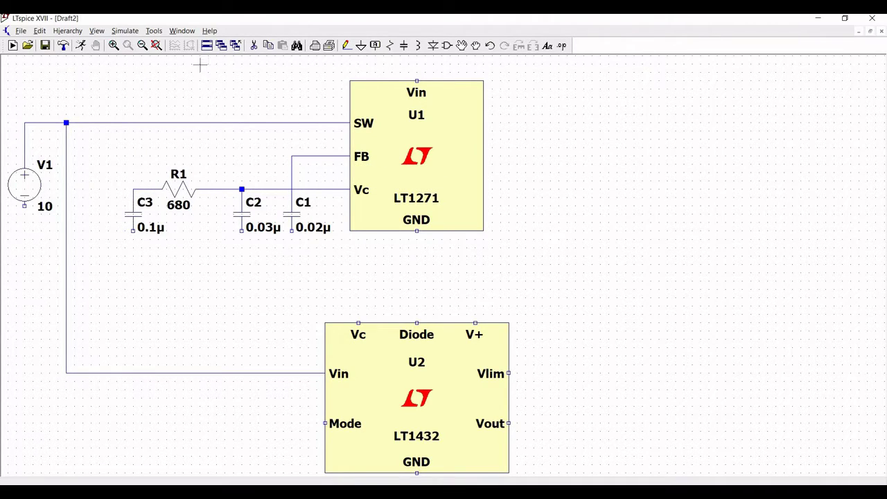
Wire U1's GND pin to U2's Diode pin
{"action": "left_click", "coordinate": [346, 45]}
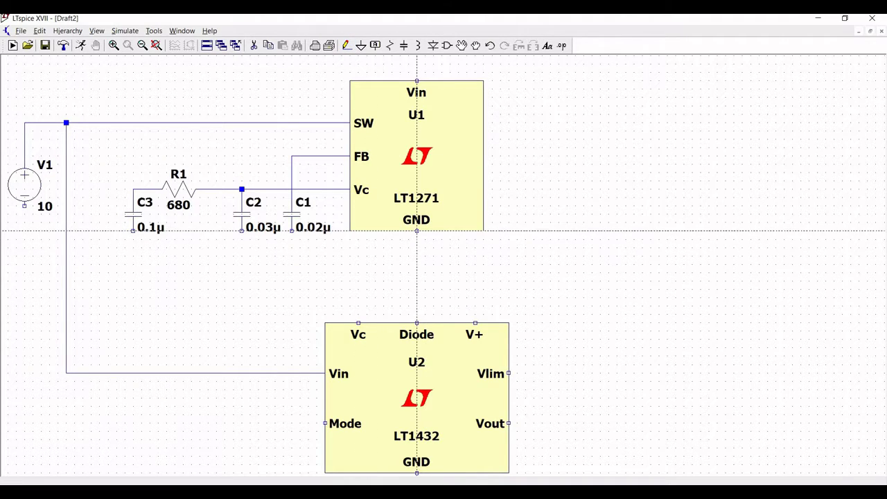
{"action": "left_click", "coordinate": [417, 231]}
{"action": "left_click", "coordinate": [416, 322]}
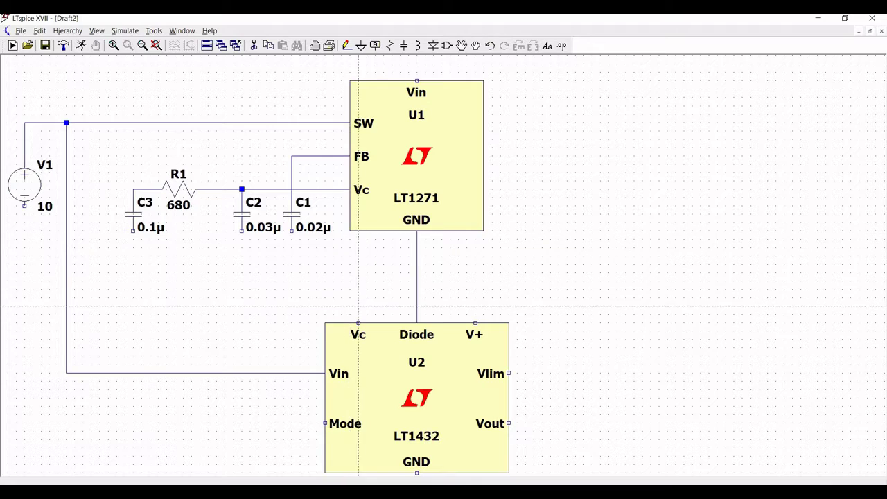
Connect U2's Vc pin to U1's Vc net
{"action": "left_click", "coordinate": [359, 322]}
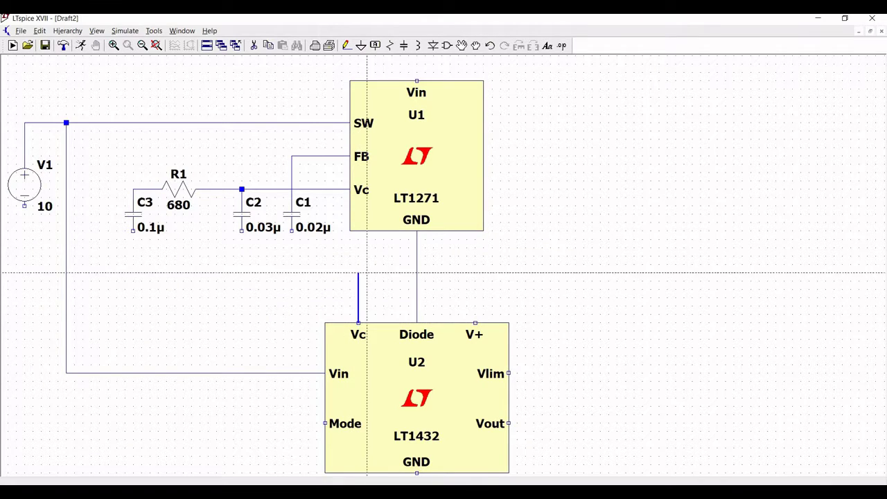
{"action": "left_click", "coordinate": [358, 265]}
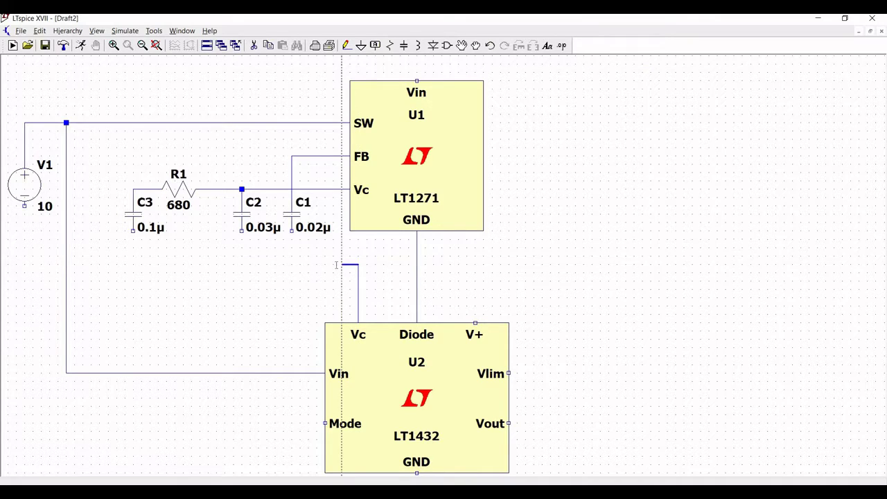
{"action": "left_click", "coordinate": [334, 189]}
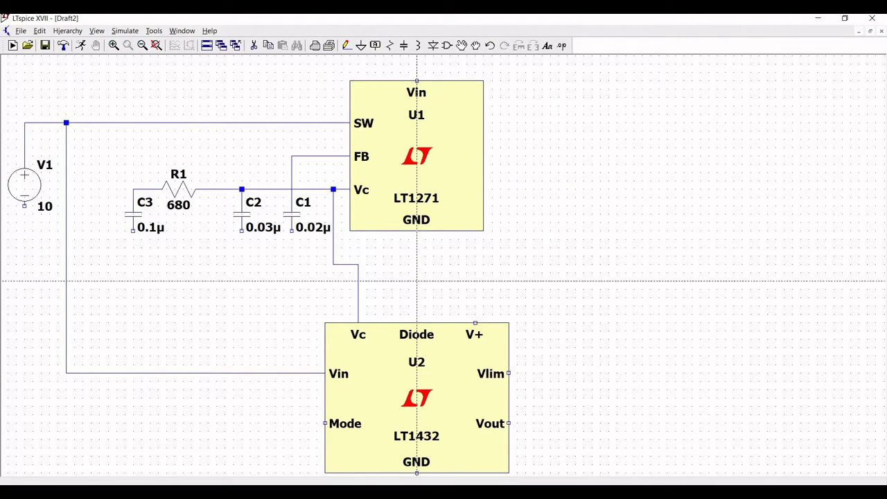
Run a bottom wire from U1's GND line and tie C3, C2 and C1's lower pins to it
{"action": "left_click", "coordinate": [417, 282]}
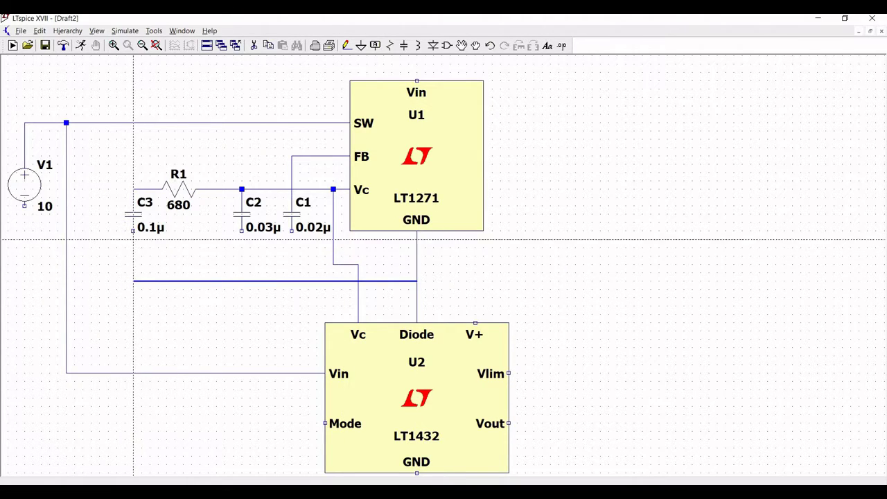
{"action": "left_click", "coordinate": [133, 281]}
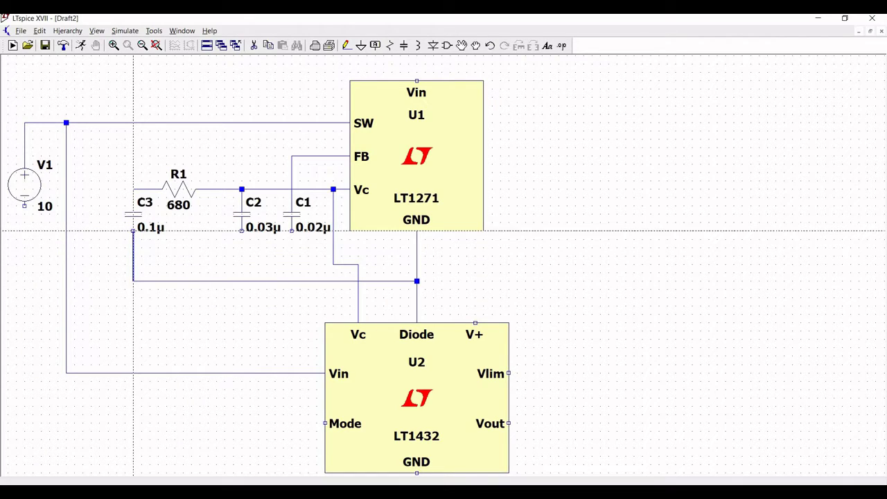
{"action": "left_click", "coordinate": [133, 231]}
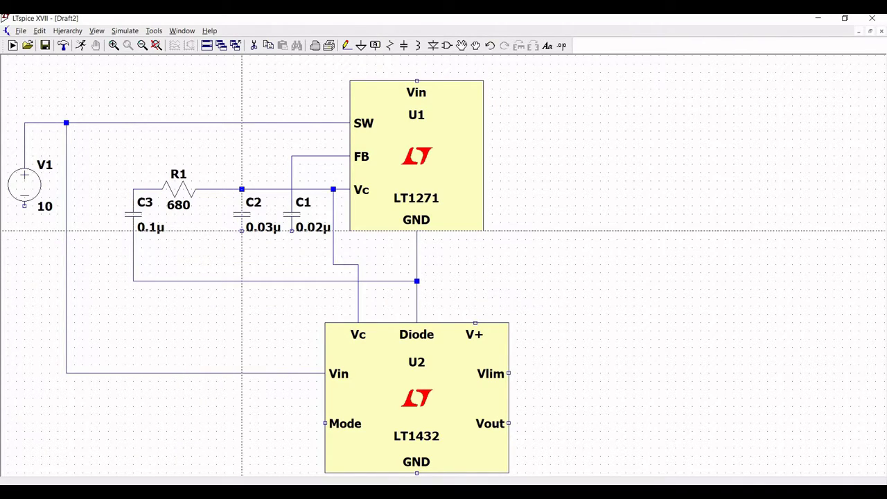
{"action": "left_click", "coordinate": [242, 231]}
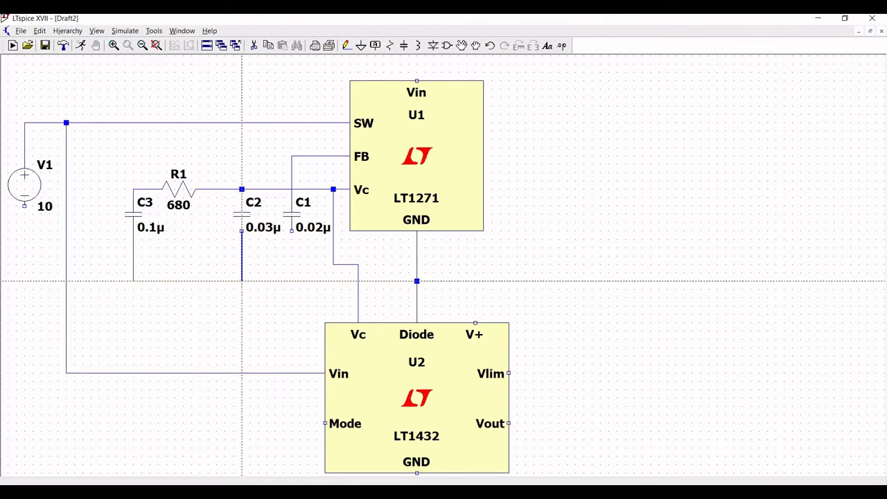
{"action": "left_click", "coordinate": [242, 281]}
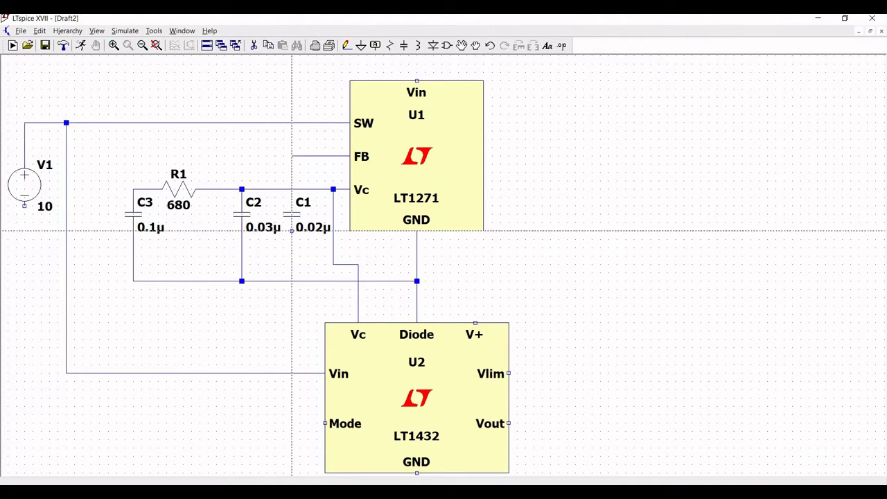
{"action": "left_click", "coordinate": [292, 230]}
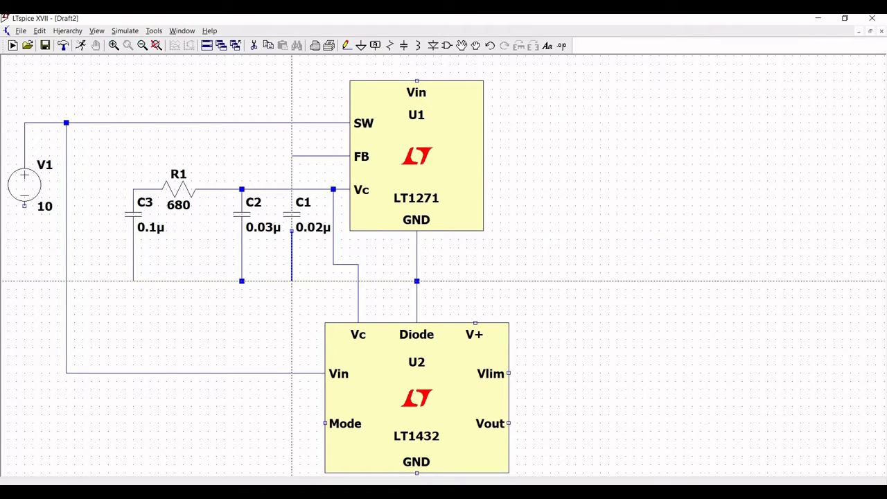
{"action": "left_click", "coordinate": [291, 281]}
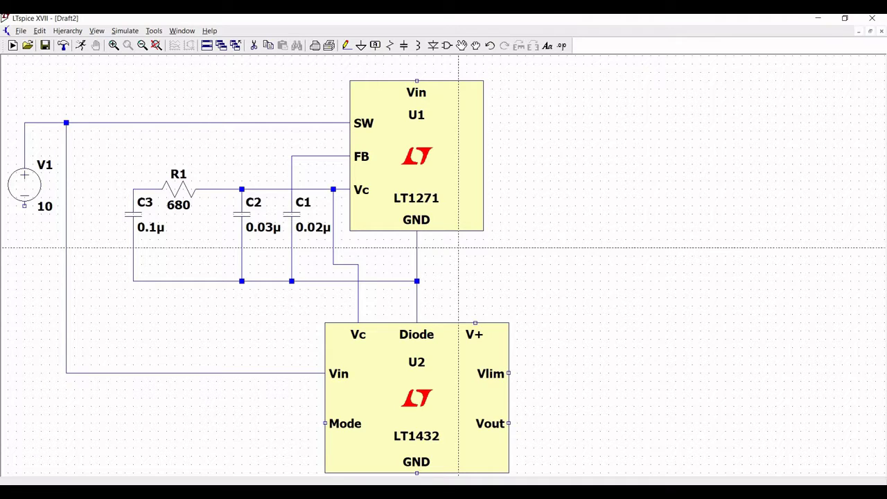
Place a vertical diode D1 to the right of the two chips
{"action": "key", "text": "Escape"}
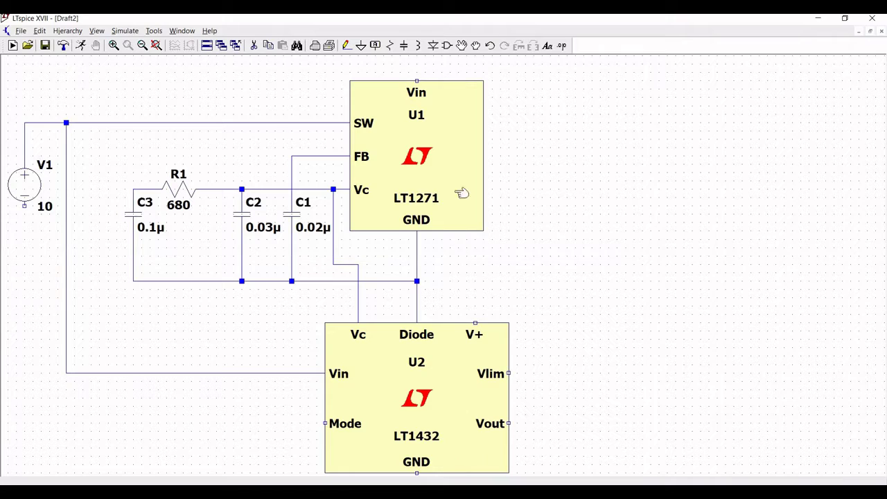
{"action": "left_click", "coordinate": [433, 46]}
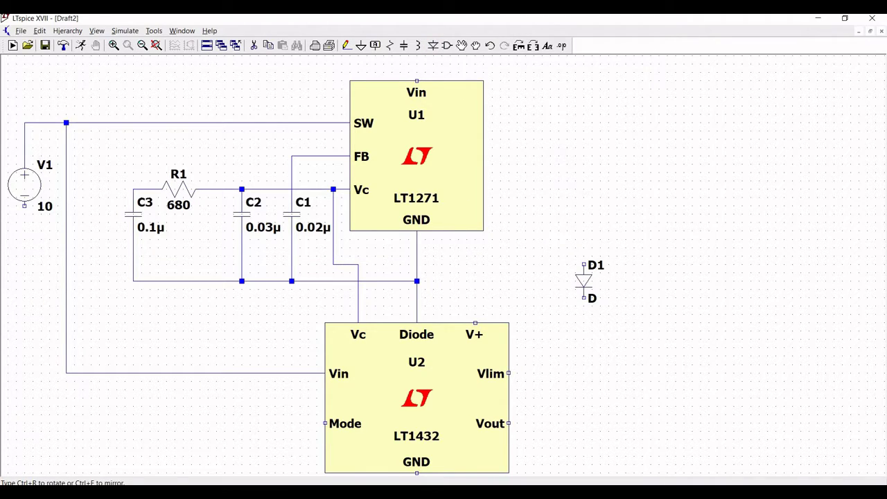
{"action": "key", "text": "ctrl+r"}
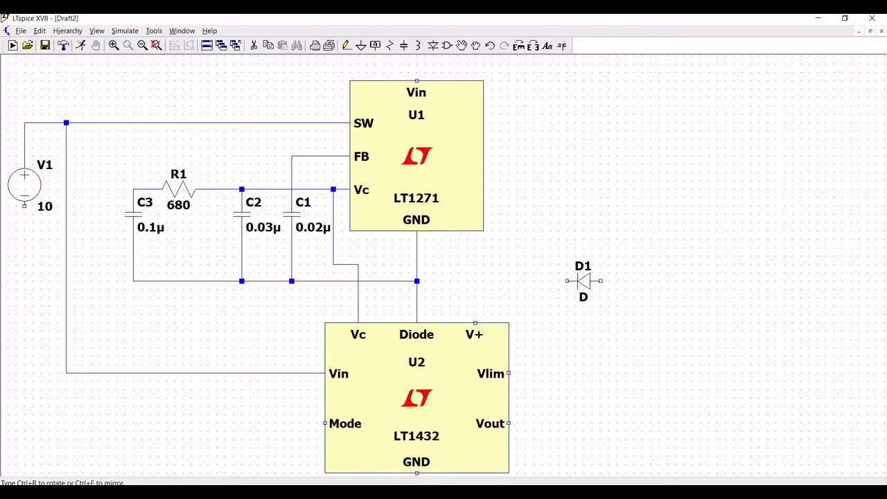
{"action": "key", "text": "ctrl+r"}
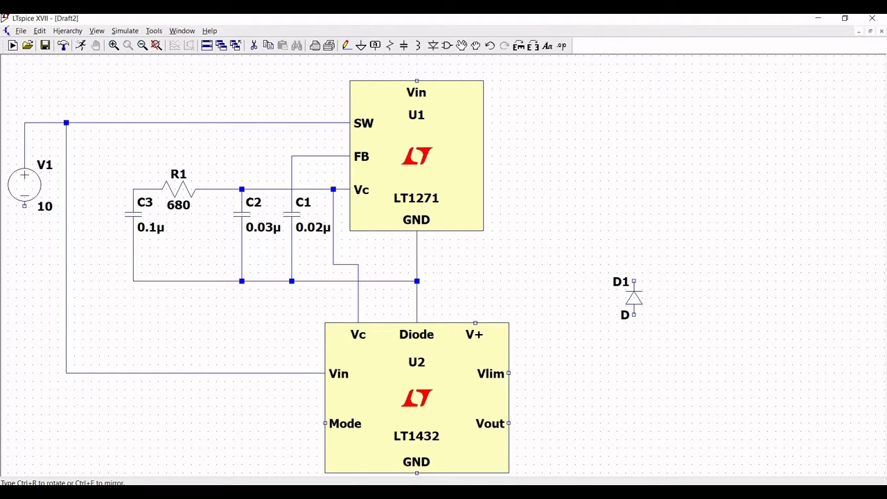
{"action": "left_click", "coordinate": [634, 298]}
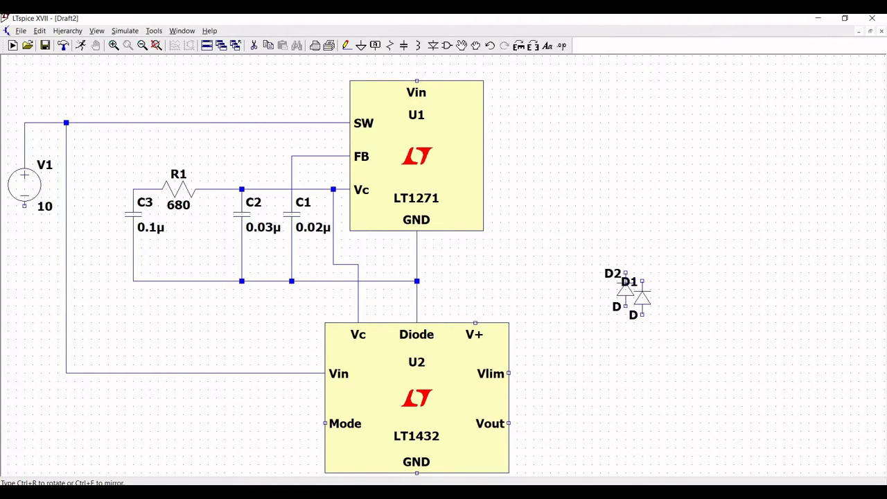
{"action": "right_click", "coordinate": [641, 299]}
{"action": "right_click", "coordinate": [641, 300]}
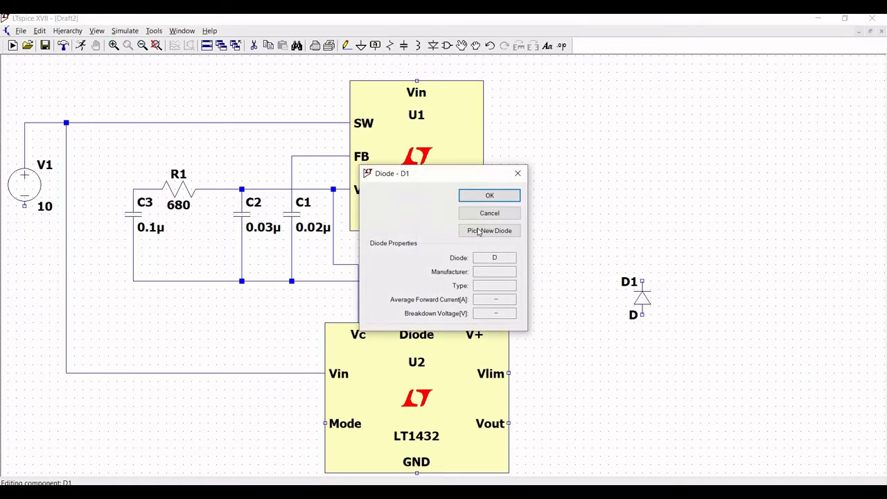
Set D1's model to the 1N5818 Schottky diode
{"action": "left_click", "coordinate": [463, 228]}
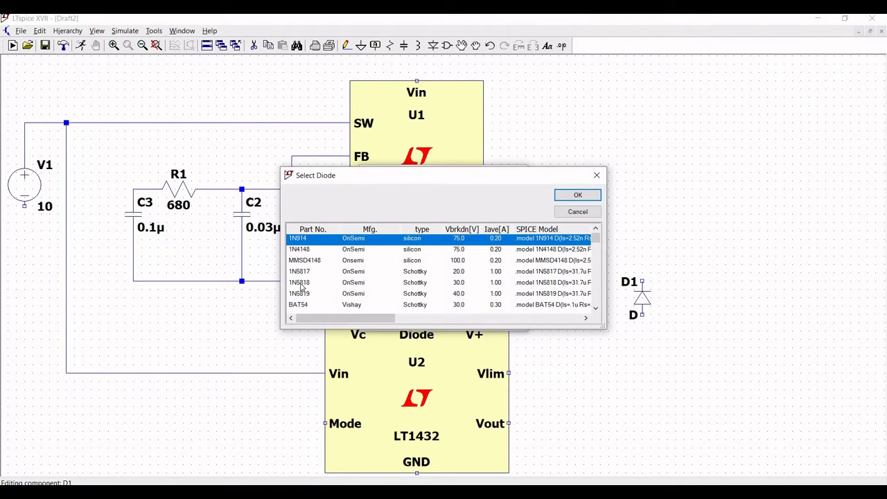
{"action": "key", "text": "Down"}
{"action": "key", "text": "Down"}
{"action": "key", "text": "Down"}
{"action": "key", "text": "Down"}
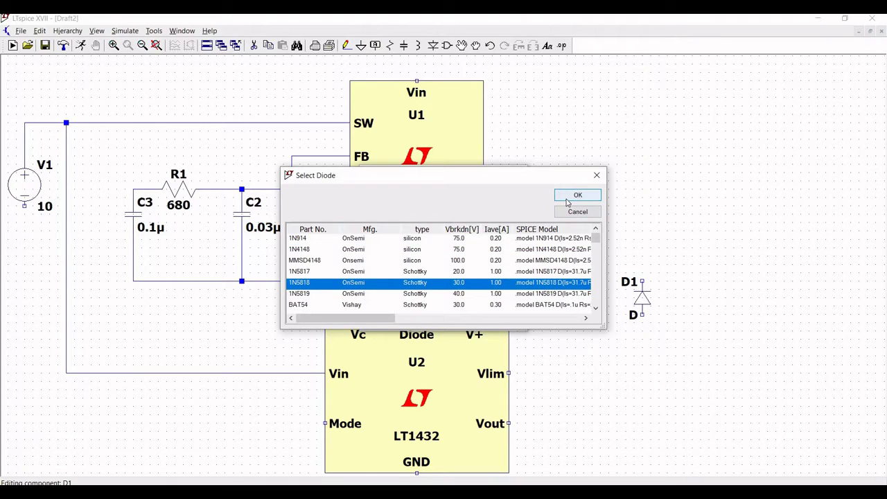
{"action": "left_click", "coordinate": [567, 198]}
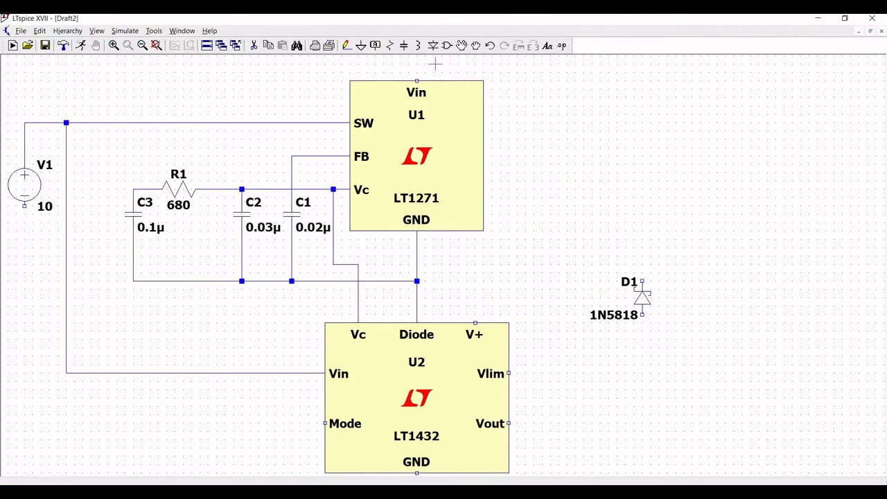
{"action": "left_click", "coordinate": [361, 46]}
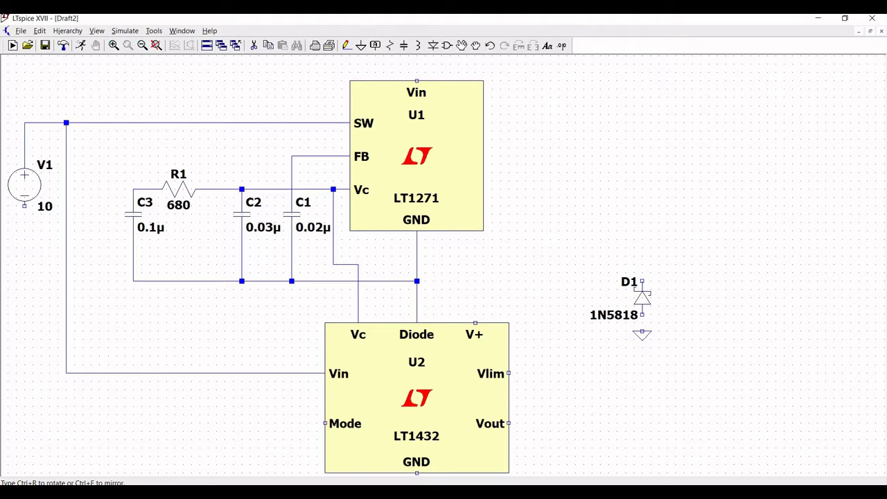
Place a ground below D1 and wire D1's lower pin to it
{"action": "left_click", "coordinate": [642, 331]}
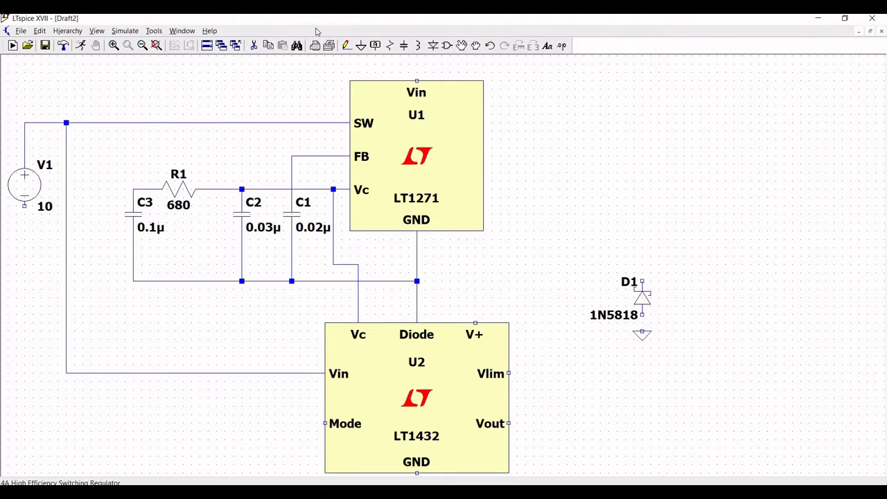
{"action": "left_click", "coordinate": [345, 46]}
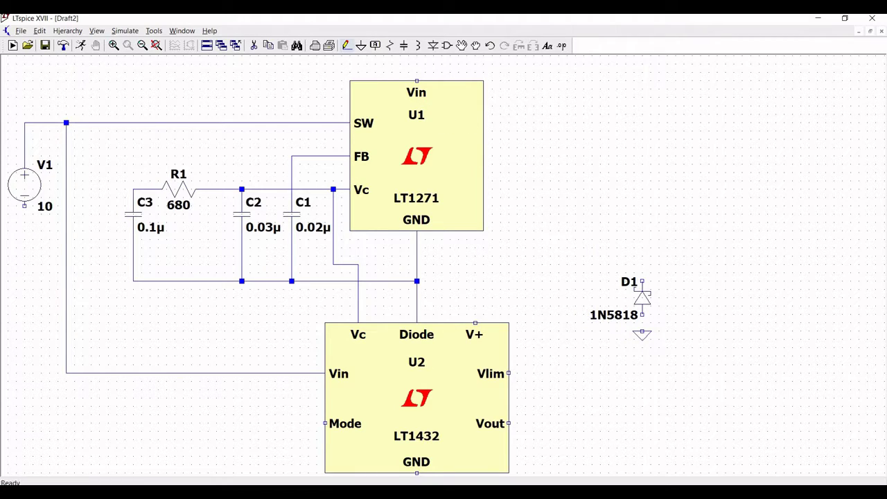
{"action": "left_click", "coordinate": [642, 315]}
{"action": "left_click", "coordinate": [641, 332]}
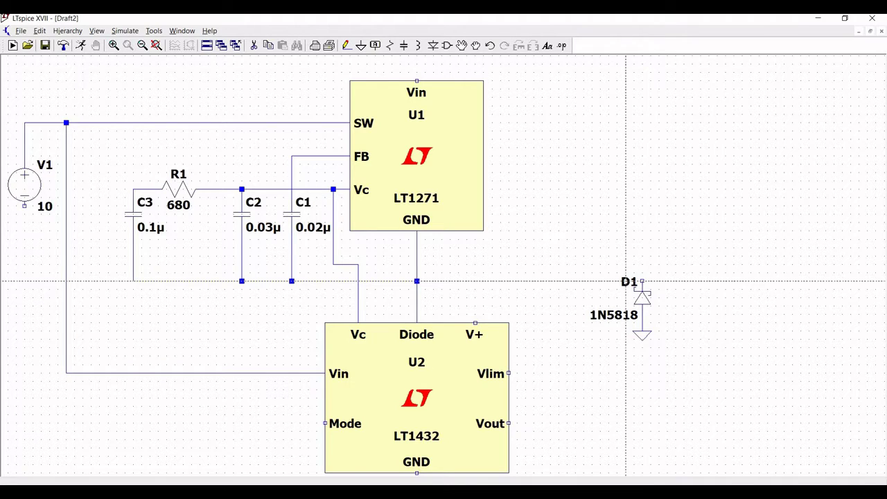
Wire D1's top pin left into the capacitors' common bottom line
{"action": "left_click", "coordinate": [642, 281]}
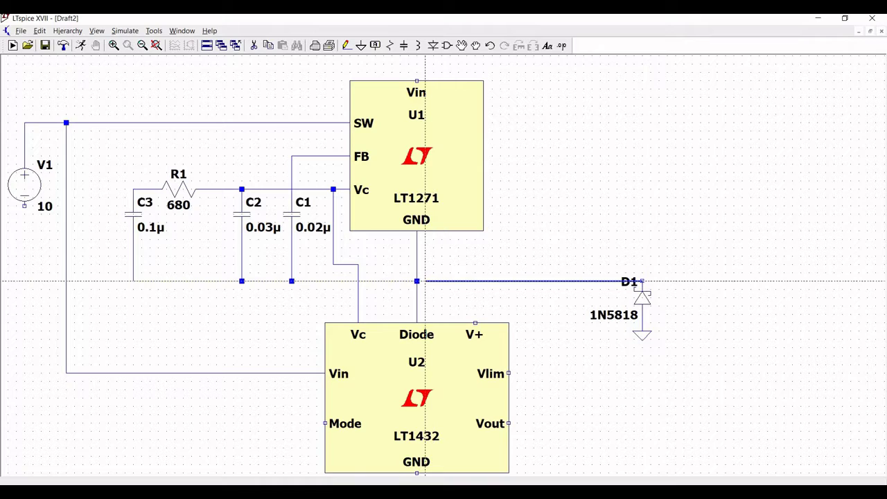
{"action": "left_click", "coordinate": [417, 281]}
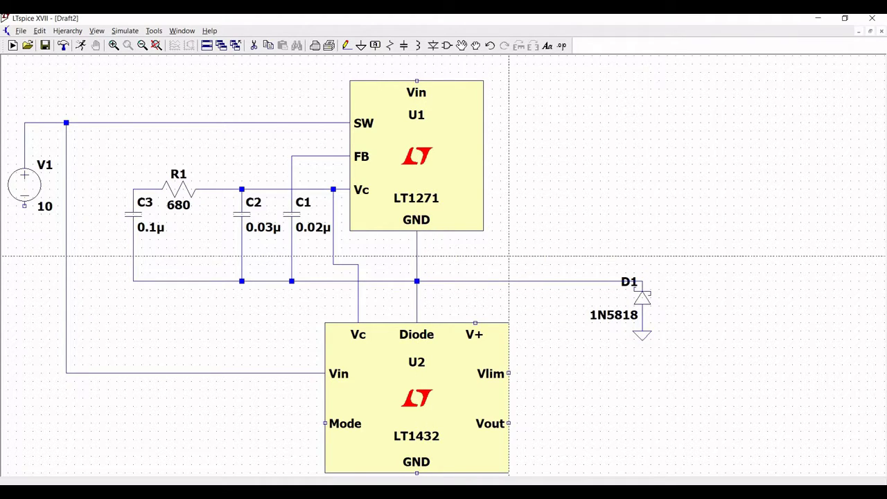
{"action": "key", "text": "Escape"}
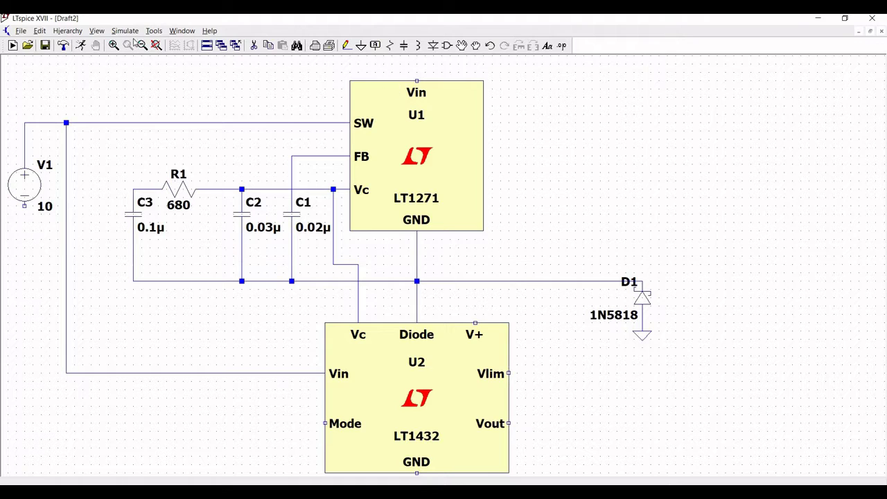
{"action": "key", "text": "ctrl+b"}
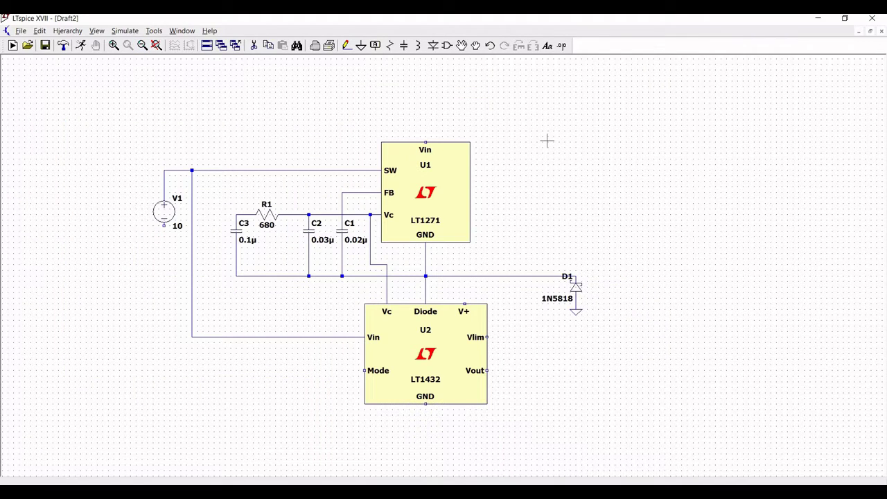
Place ground symbols below U2 and beside U2's Mode pin
{"action": "left_click_drag", "start_coordinate": [511, 142], "coordinate": [475, 150]}
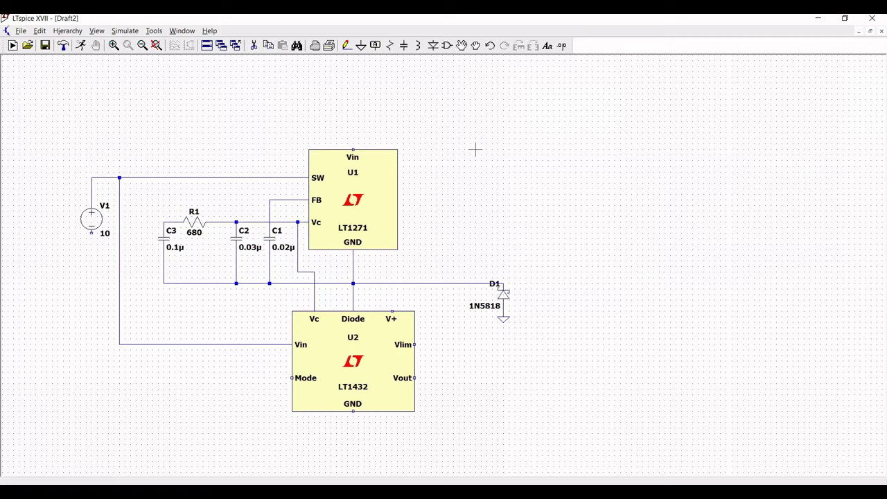
{"action": "left_click", "coordinate": [361, 45]}
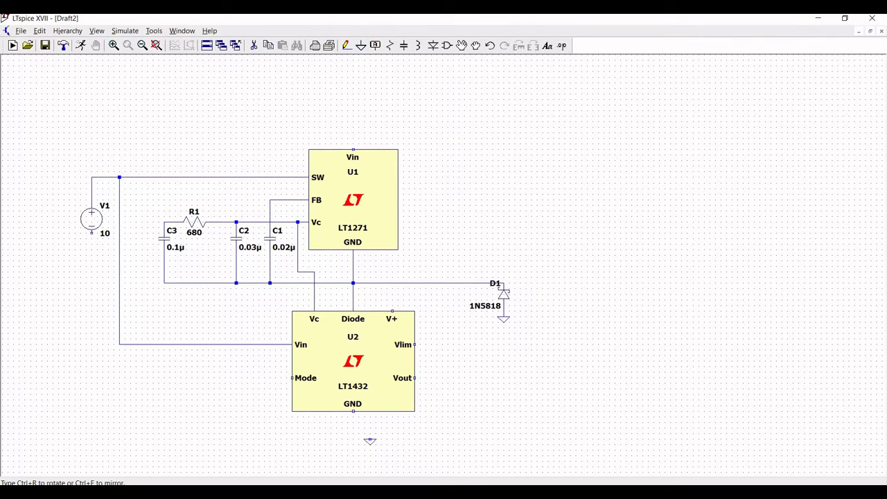
{"action": "left_click", "coordinate": [354, 433]}
{"action": "left_click", "coordinate": [276, 376]}
{"action": "key", "text": "Escape"}
Wire U2's Mode pin and GND pin to their ground symbols
{"action": "left_click", "coordinate": [346, 45]}
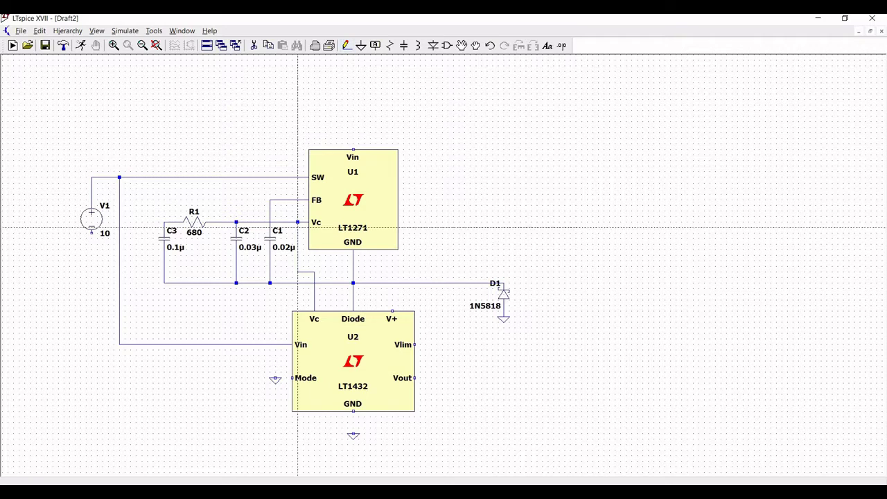
{"action": "left_click", "coordinate": [292, 378]}
{"action": "left_click", "coordinate": [276, 377]}
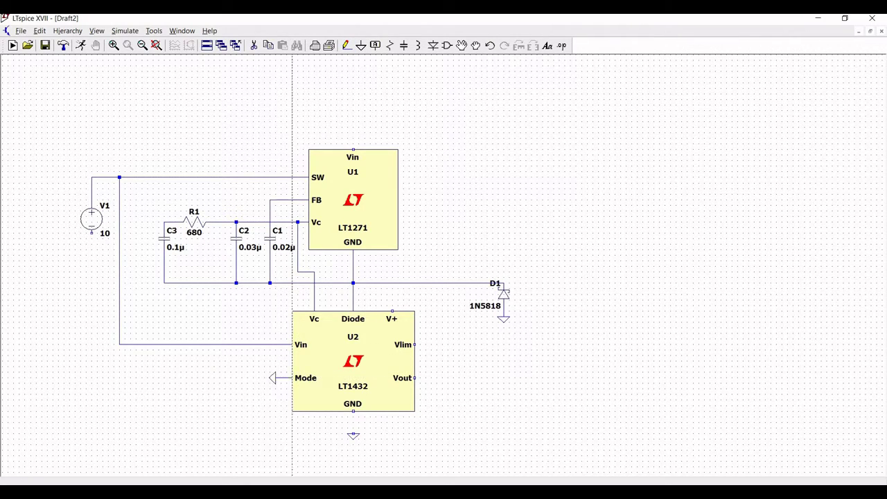
{"action": "left_click", "coordinate": [353, 412]}
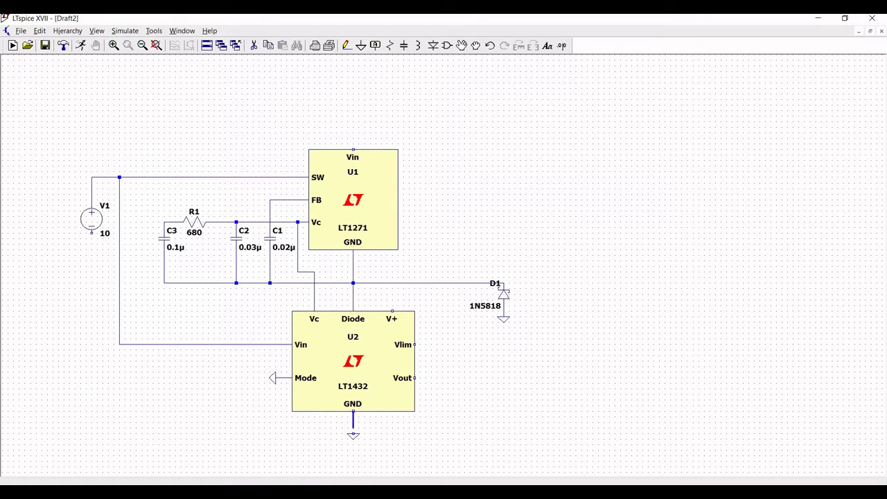
{"action": "left_click", "coordinate": [358, 434]}
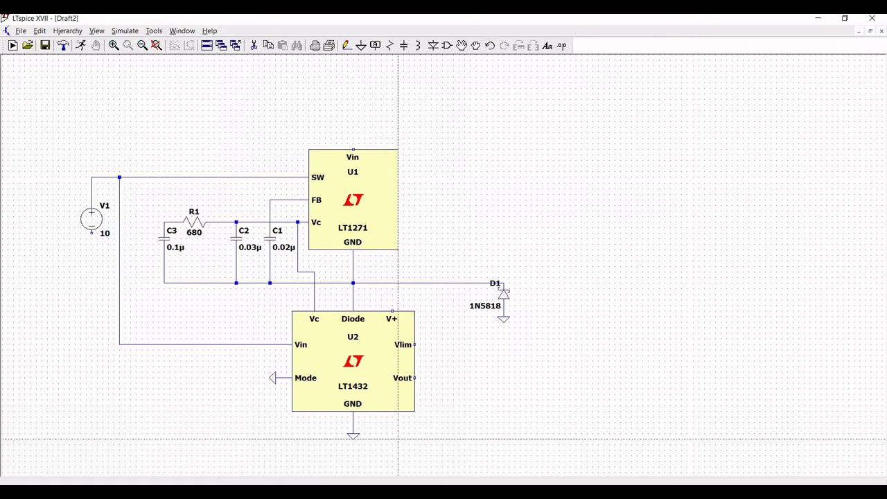
{"action": "key", "text": "Escape"}
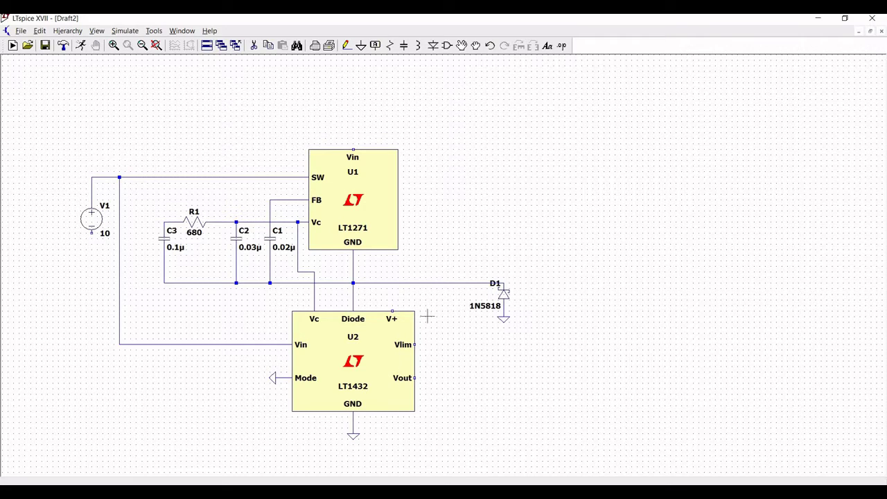
Place capacitor C4 to the right of U1 and set it to 10u
{"action": "left_click", "coordinate": [405, 48]}
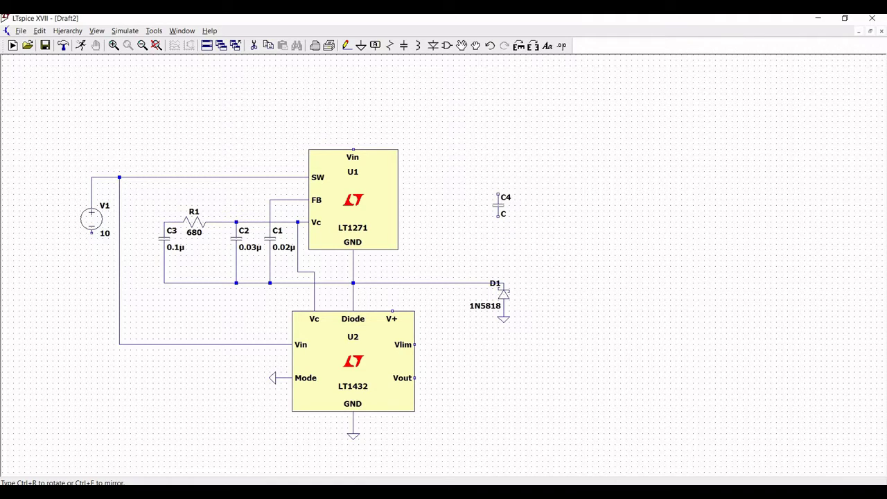
{"action": "left_click", "coordinate": [504, 199]}
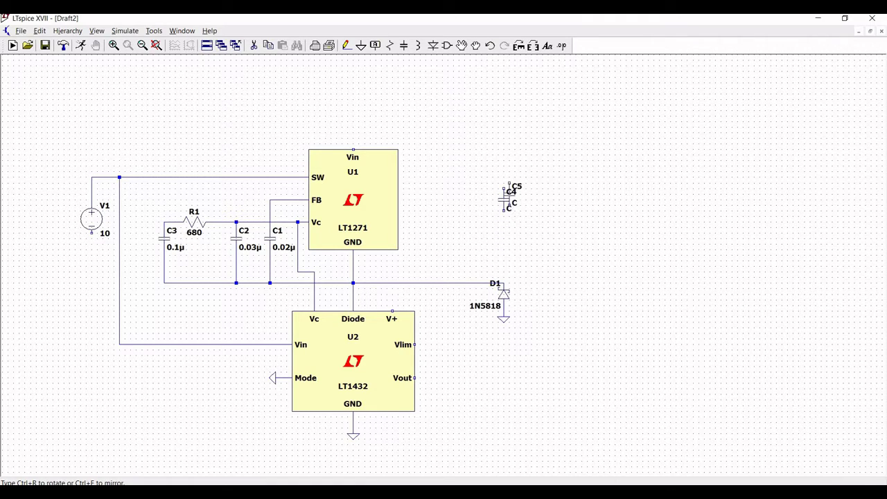
{"action": "key", "text": "Escape"}
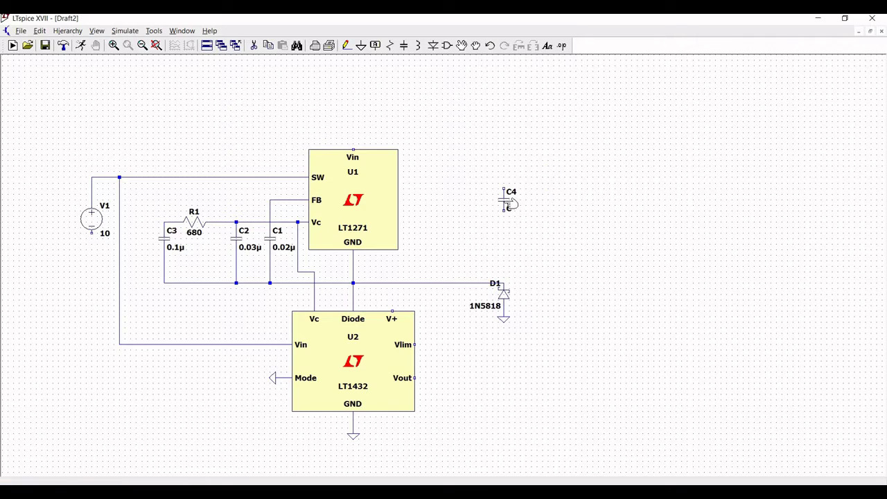
{"action": "right_click", "coordinate": [510, 204]}
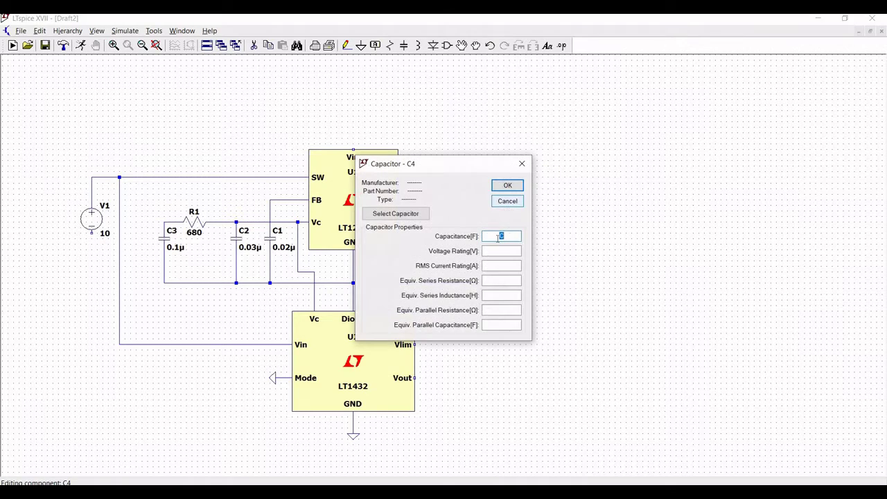
{"action": "type", "text": "10u"}
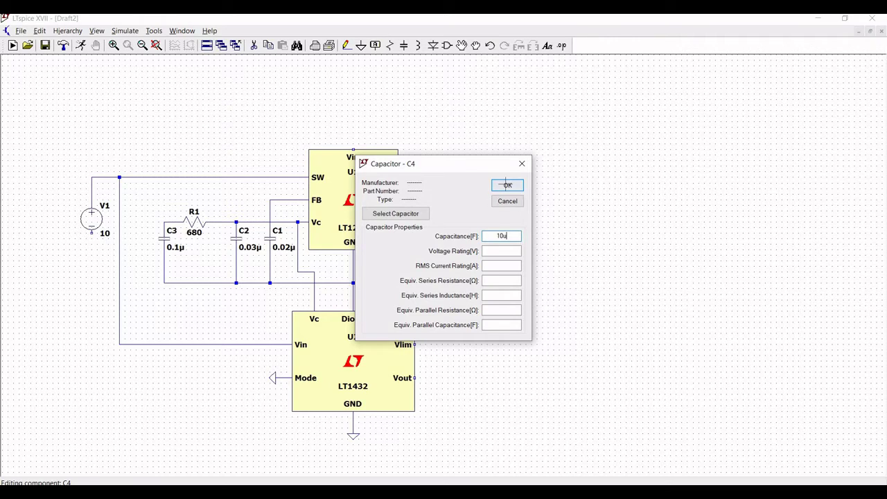
{"action": "left_click", "coordinate": [507, 185]}
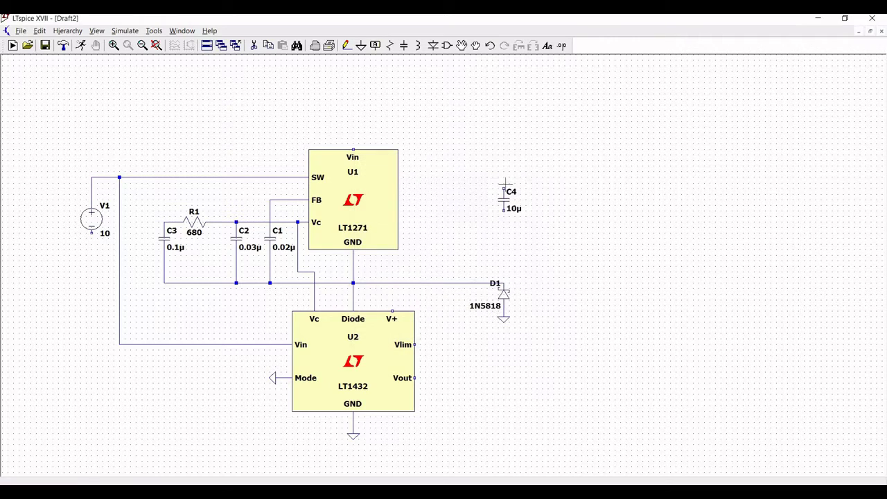
{"action": "left_click", "coordinate": [346, 45]}
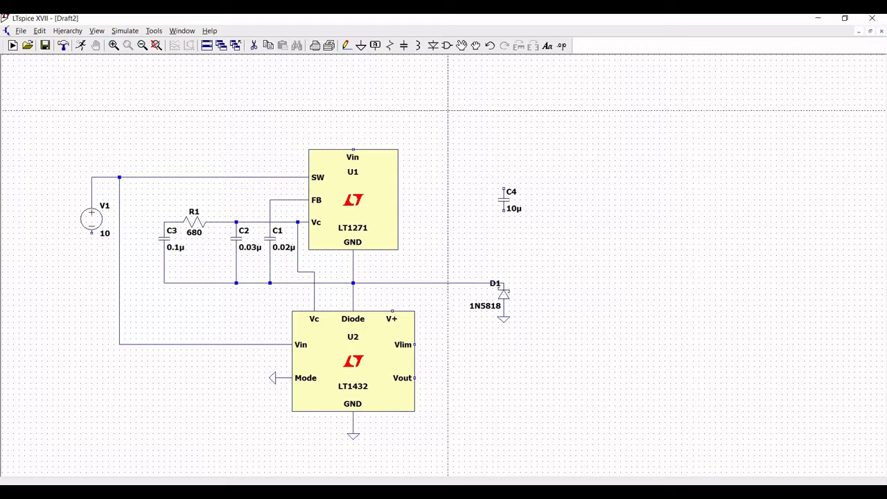
Wire C4's bottom pin down to D1's node
{"action": "left_click", "coordinate": [504, 210]}
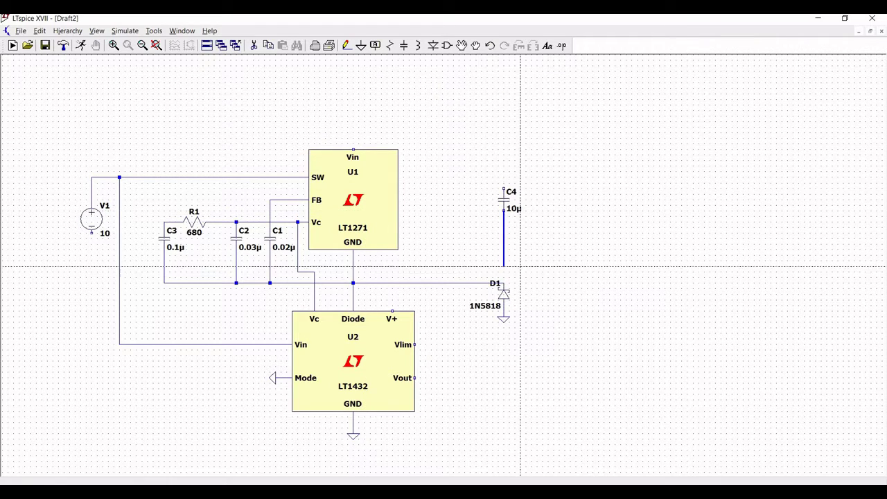
{"action": "left_click", "coordinate": [352, 283]}
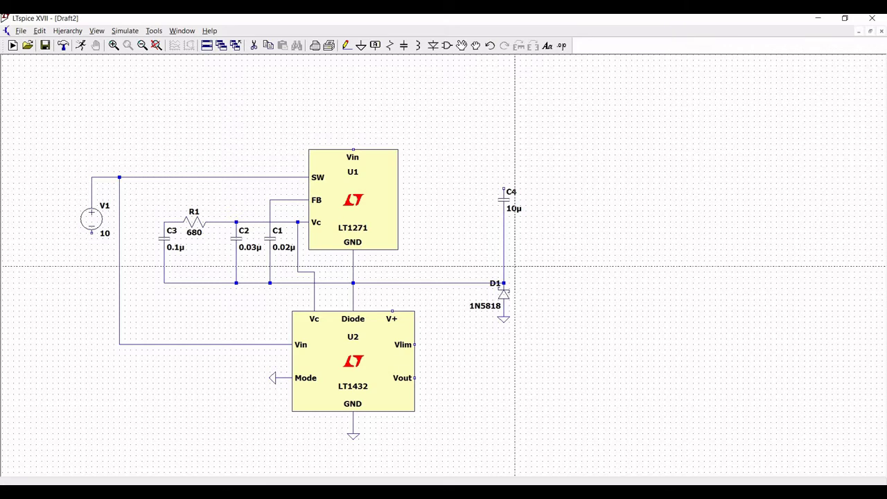
{"action": "key", "text": "Escape"}
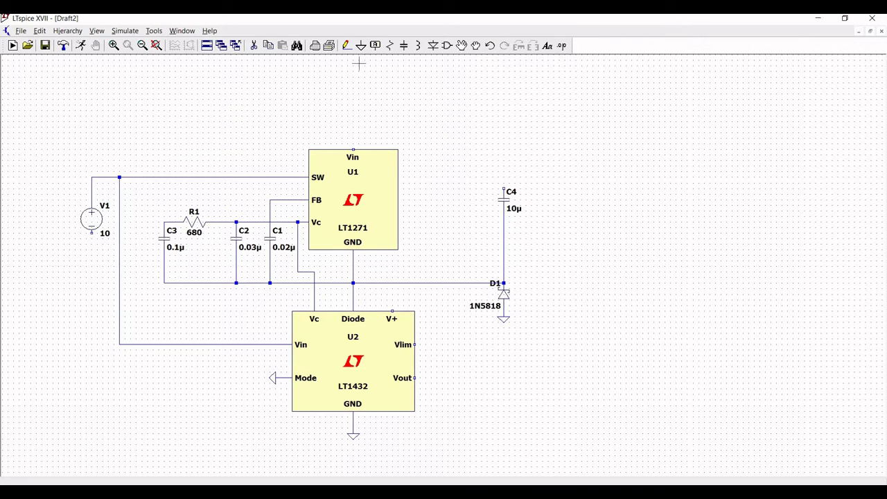
Place a horizontally rotated diode D2 above C4
{"action": "left_click", "coordinate": [433, 46]}
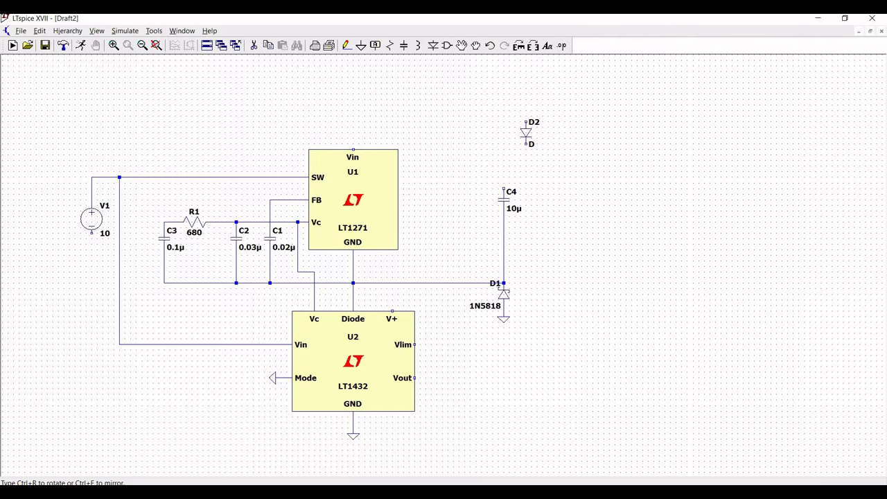
{"action": "key", "text": "ctrl+r"}
{"action": "left_click", "coordinate": [532, 116]}
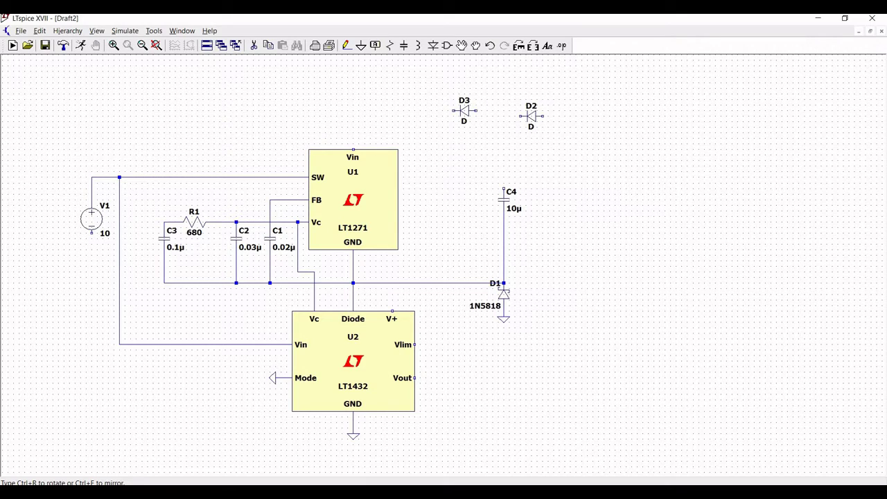
{"action": "key", "text": "Escape"}
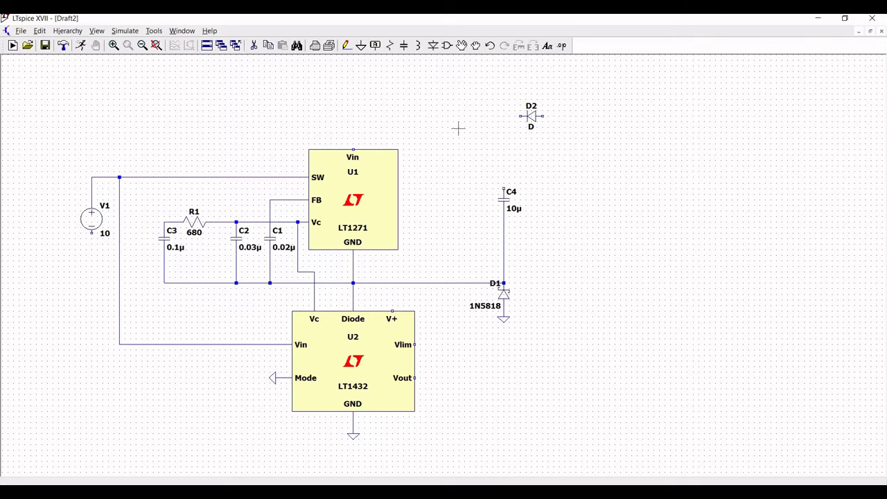
Wire D2's left pin over and down to U1's Vin pin
{"action": "left_click", "coordinate": [350, 46]}
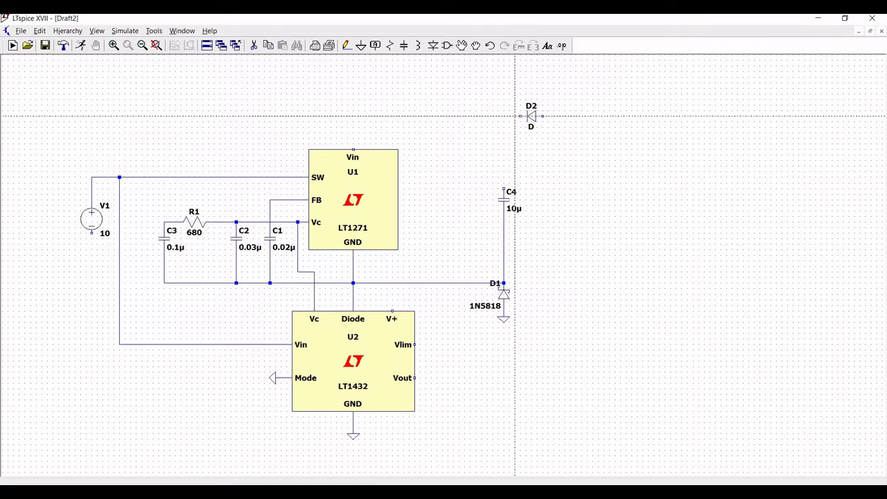
{"action": "left_click", "coordinate": [520, 116]}
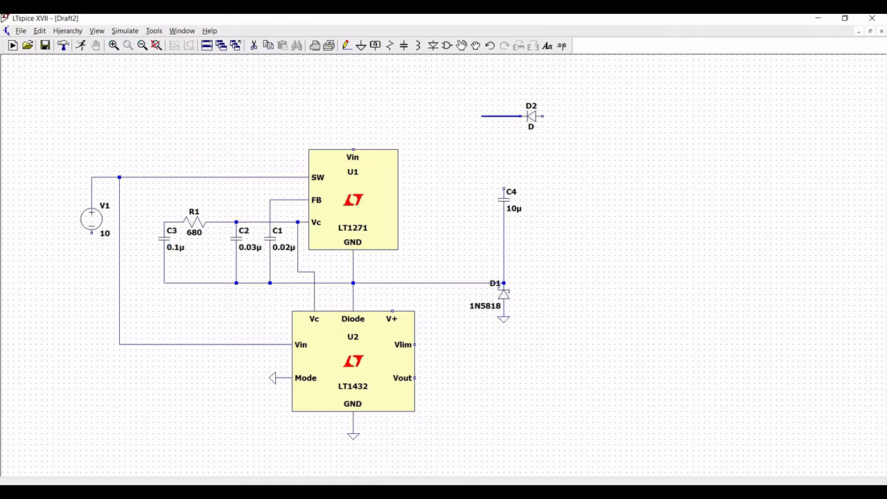
{"action": "left_click", "coordinate": [353, 116]}
{"action": "left_click", "coordinate": [353, 149]}
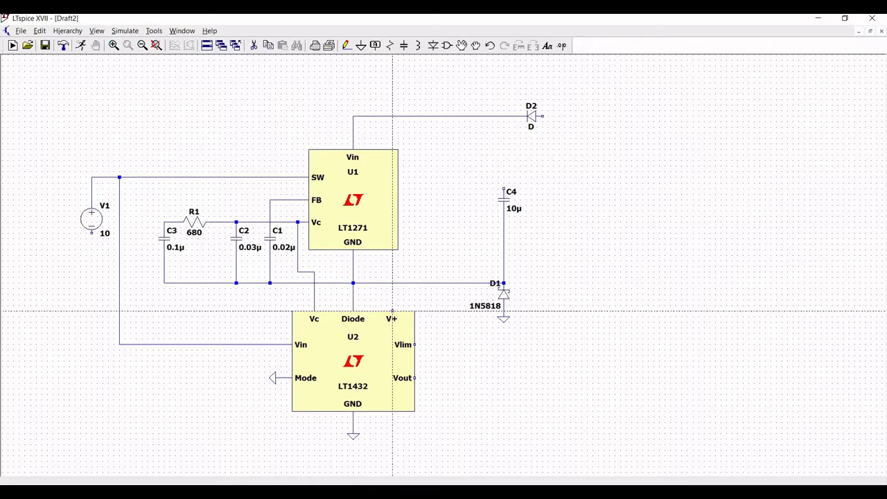
Join U2's V+ pin and C4's top pin to the D2 wire
{"action": "left_click", "coordinate": [392, 312]}
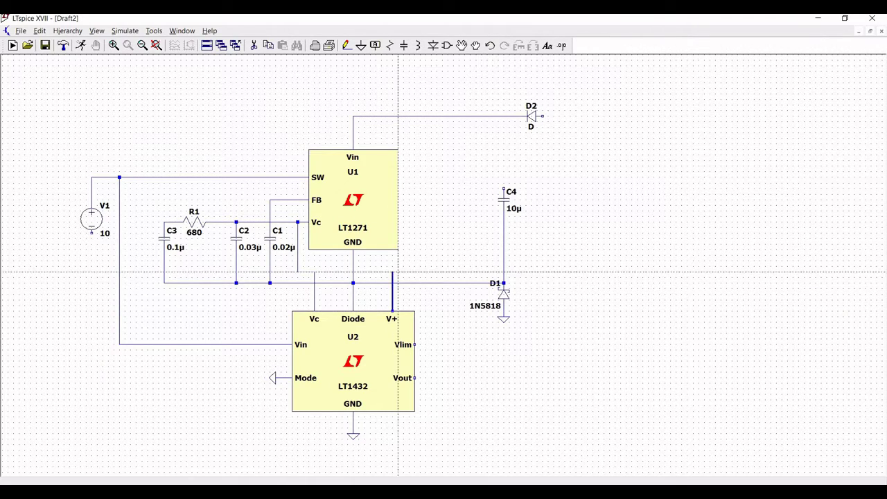
{"action": "left_click", "coordinate": [393, 266]}
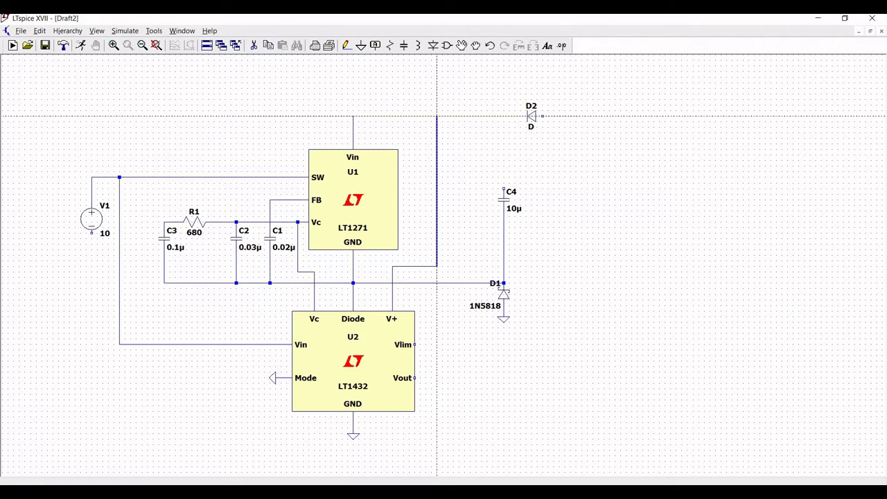
{"action": "left_click", "coordinate": [437, 116]}
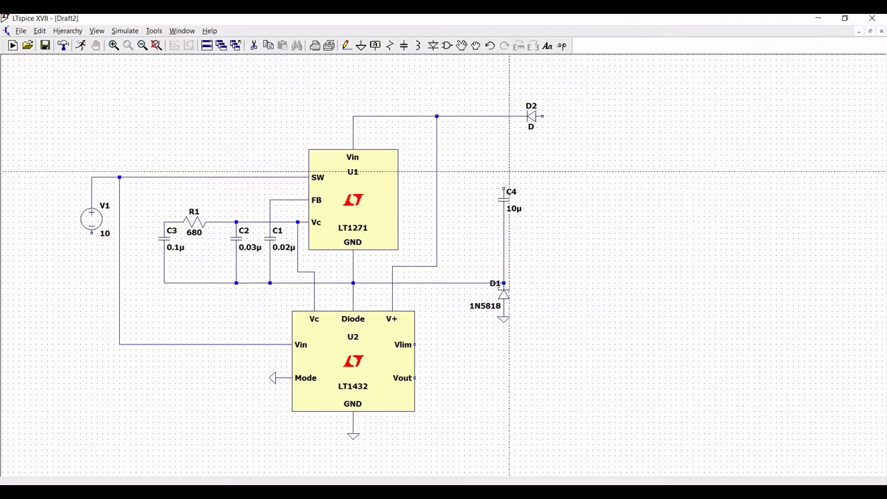
{"action": "left_click", "coordinate": [504, 188]}
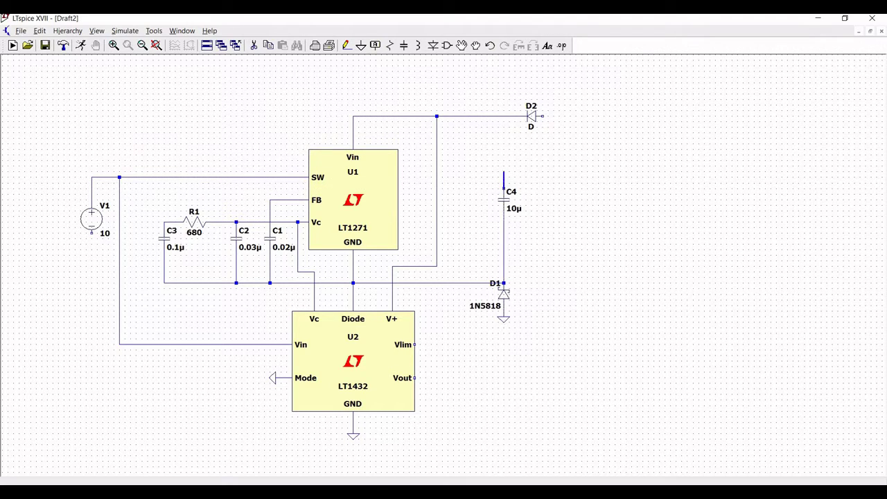
{"action": "left_click", "coordinate": [504, 115]}
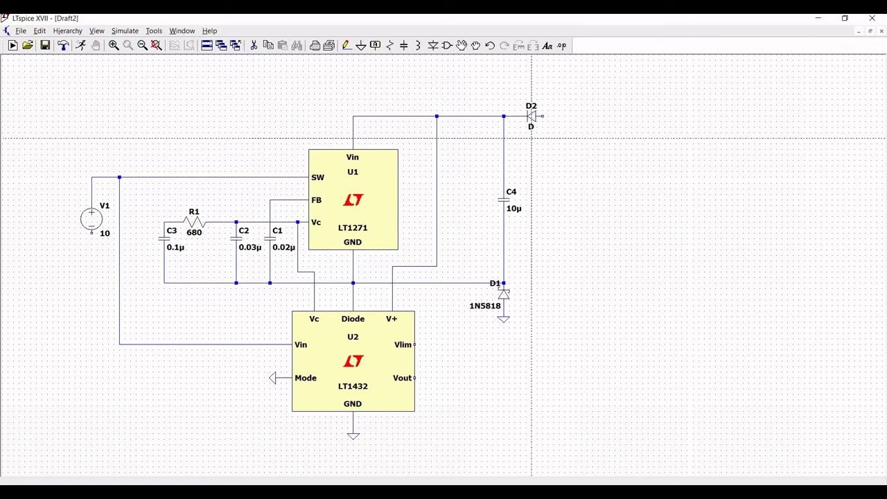
{"action": "left_click", "coordinate": [418, 52]}
Place a horizontal inductor L1 and resistor R2 to its right
{"action": "key", "text": "r"}
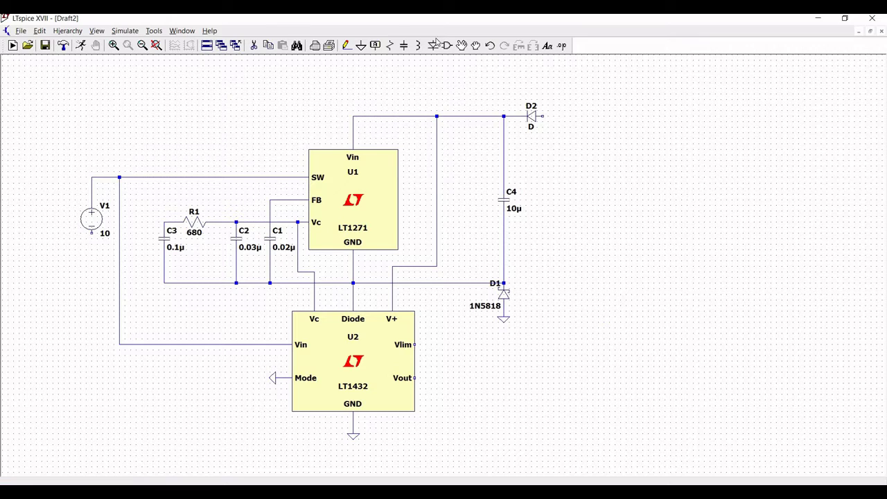
{"action": "left_click", "coordinate": [419, 46]}
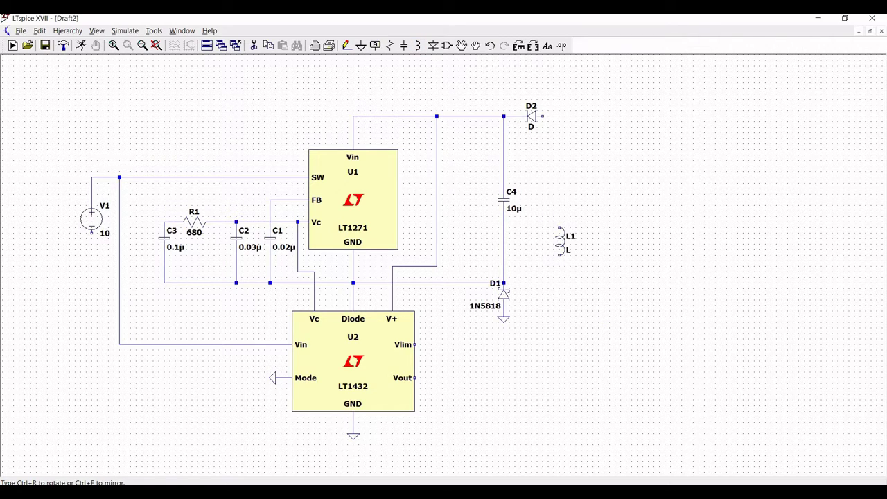
{"action": "key", "text": "ctrl+r"}
{"action": "key", "text": "Escape"}
{"action": "left_click", "coordinate": [389, 45]}
{"action": "left_click", "coordinate": [629, 328]}
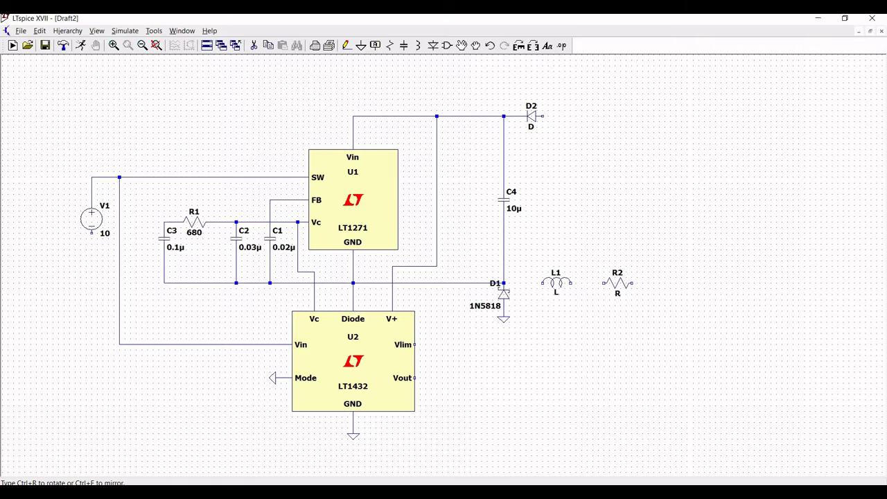
{"action": "key", "text": "ctrl+r"}
{"action": "key", "text": "ctrl+r"}
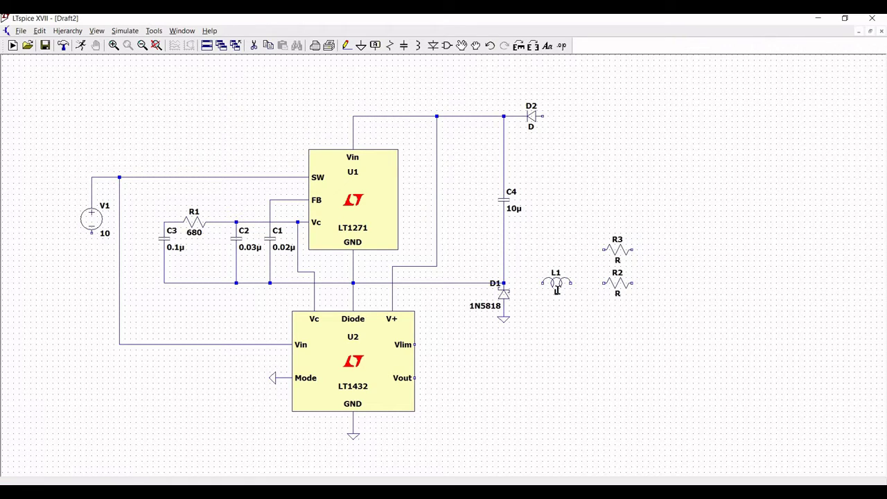
{"action": "key", "text": "ctrl+r"}
{"action": "key", "text": "ctrl+r"}
Set L1's inductance to 50u and R2's resistance to 13m
{"action": "right_click", "coordinate": [556, 287]}
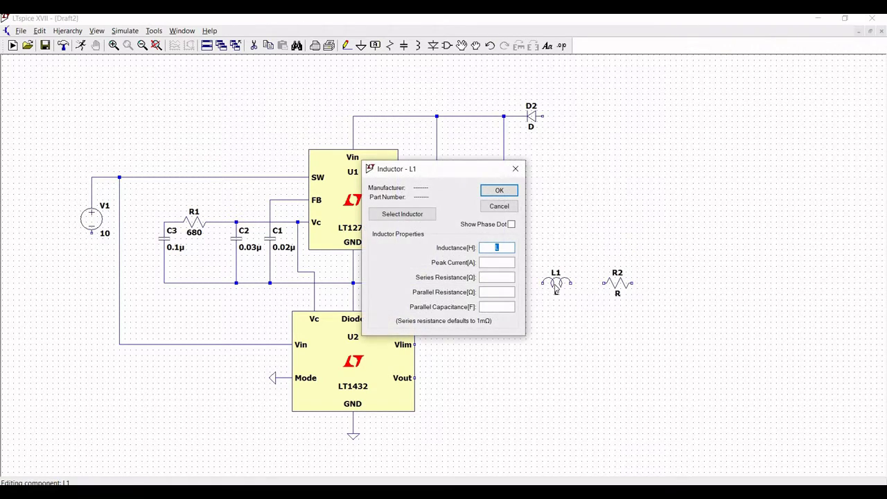
{"action": "type", "text": "50u"}
{"action": "left_click", "coordinate": [494, 190]}
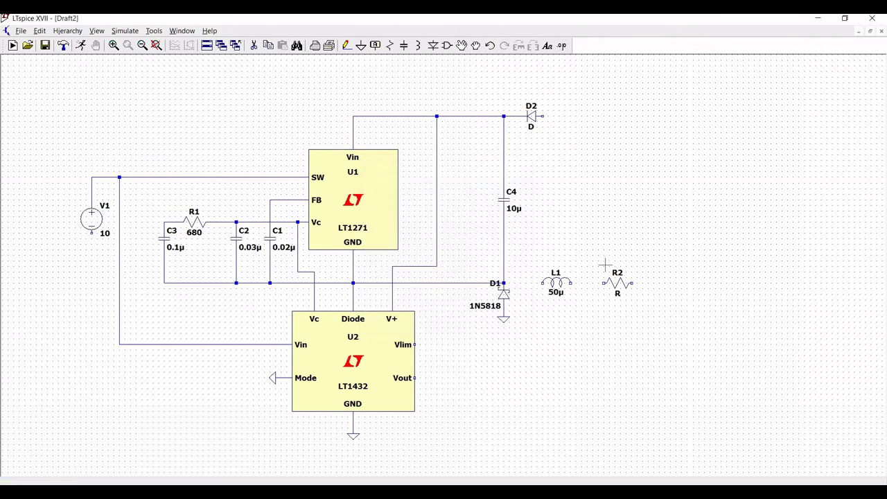
{"action": "right_click", "coordinate": [603, 278]}
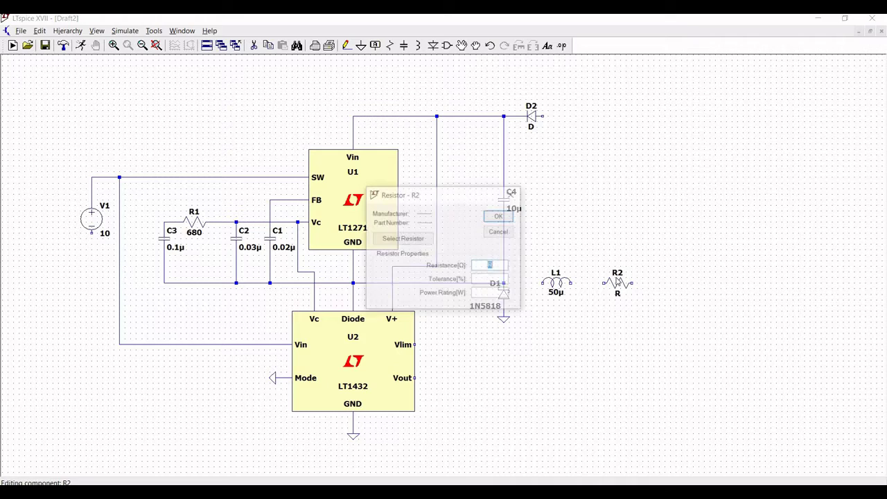
{"action": "type", "text": "1"}
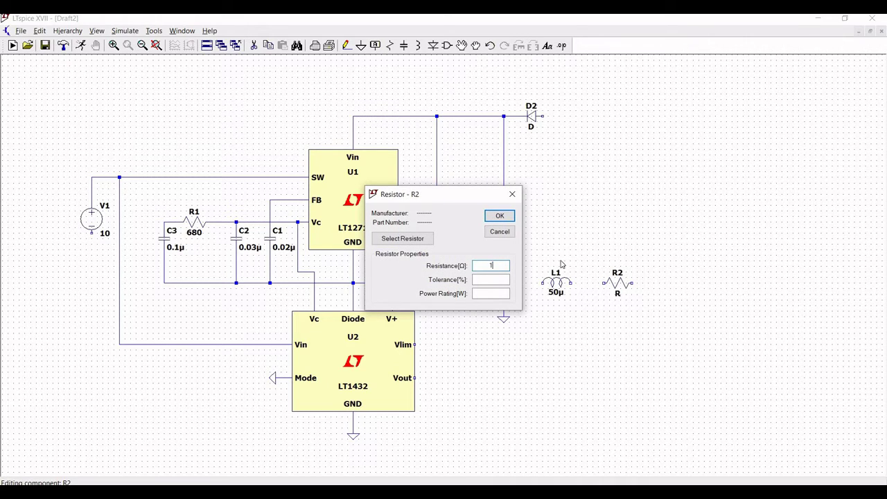
{"action": "type", "text": "3m"}
{"action": "left_click", "coordinate": [499, 216]}
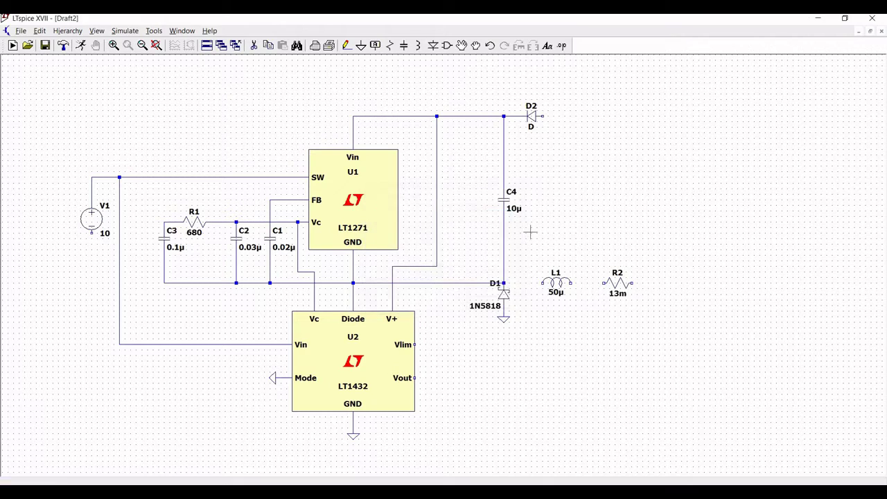
Wire the D1/C4 node to the ground rail and through L1 to R2
{"action": "left_click", "coordinate": [347, 46]}
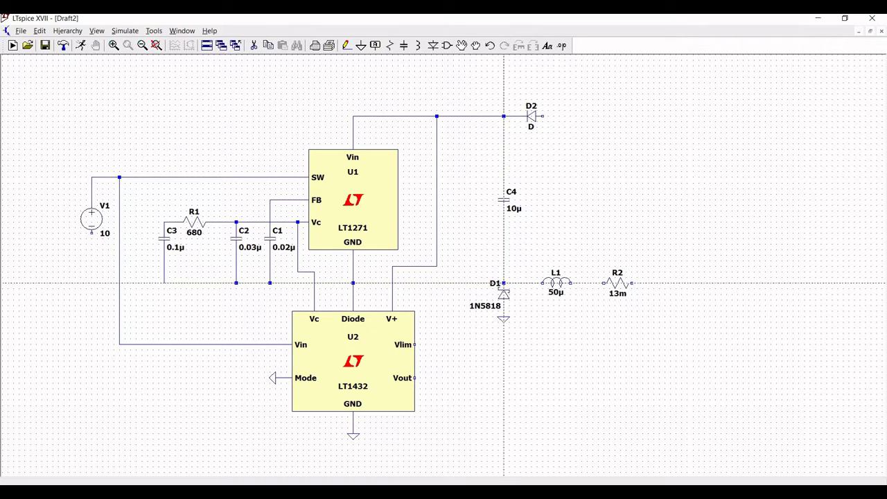
{"action": "left_click", "coordinate": [504, 281]}
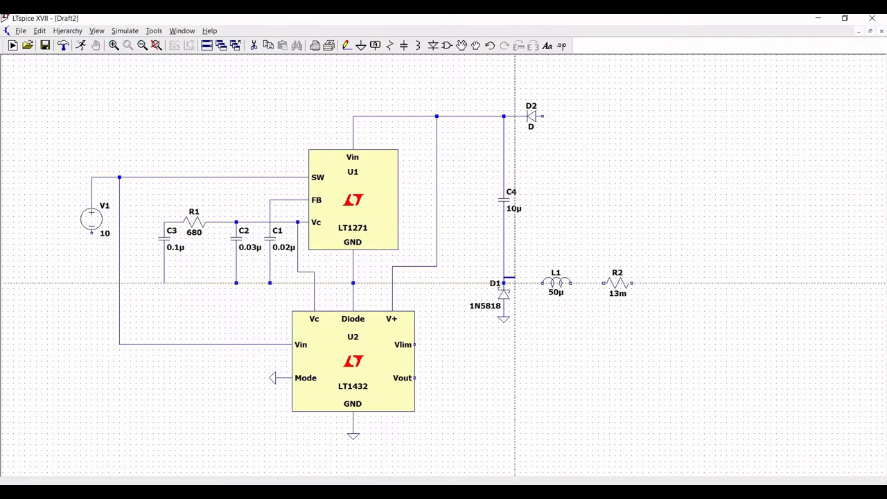
{"action": "left_click", "coordinate": [164, 283]}
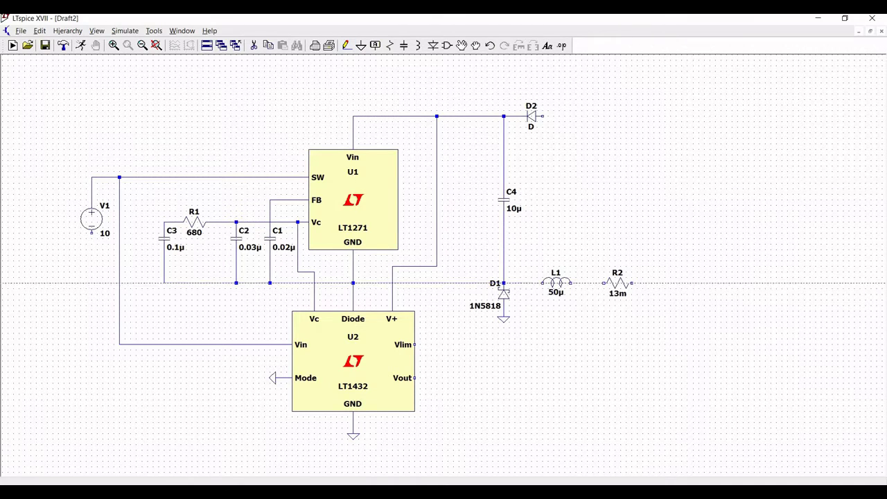
{"action": "left_click", "coordinate": [504, 282]}
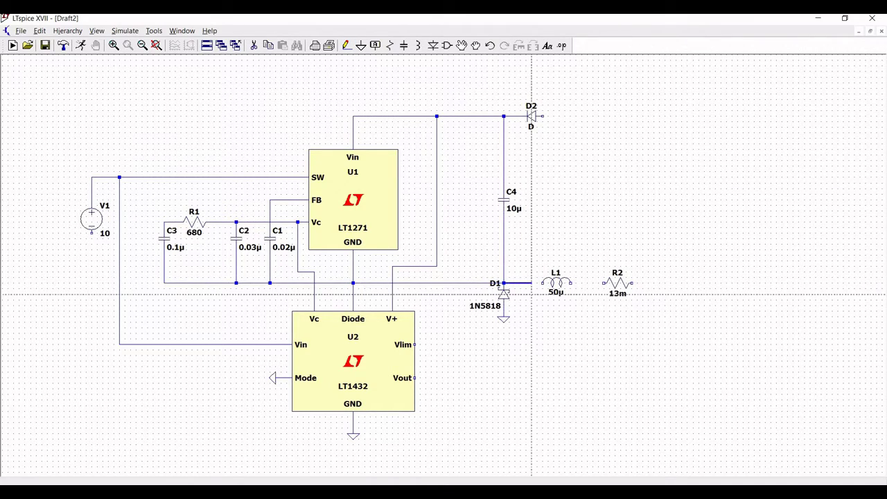
{"action": "left_click", "coordinate": [543, 282]}
{"action": "left_click", "coordinate": [571, 283]}
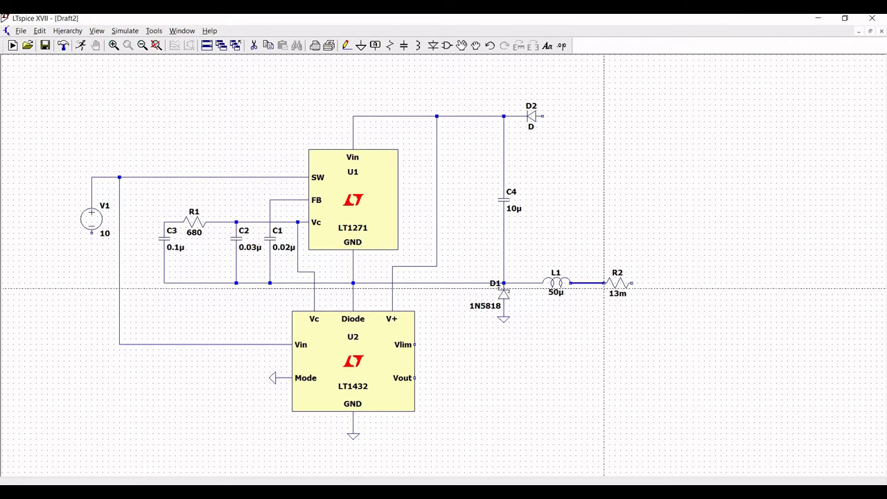
{"action": "left_click", "coordinate": [604, 283]}
{"action": "key", "text": "Escape"}
Connect U2's Vlim pin to the L1/R2 node
{"action": "key", "text": "F3"}
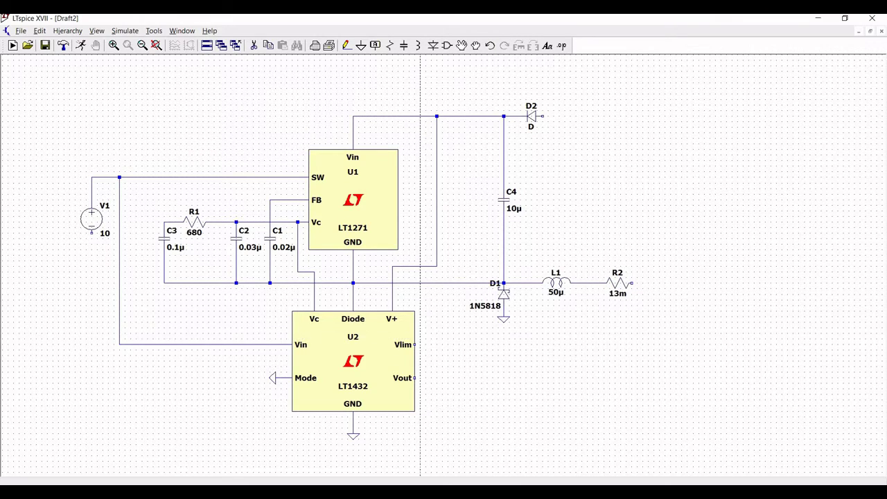
{"action": "left_click", "coordinate": [414, 345]}
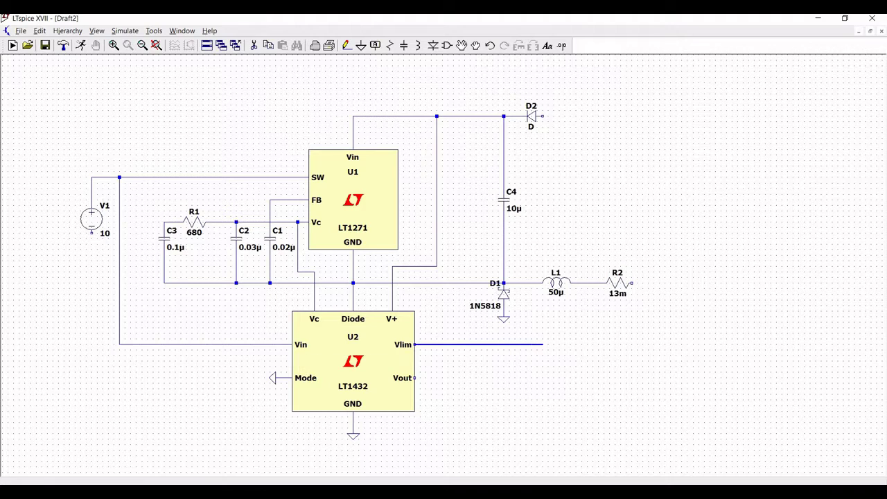
{"action": "left_click", "coordinate": [582, 345]}
{"action": "left_click", "coordinate": [582, 282]}
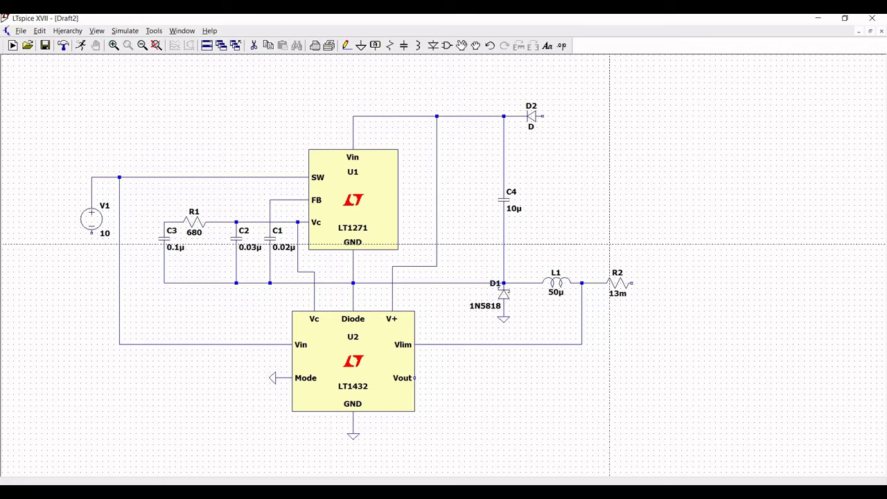
Wire D2's right terminal and U2's Vout pin to R2's right end
{"action": "left_click", "coordinate": [542, 115]}
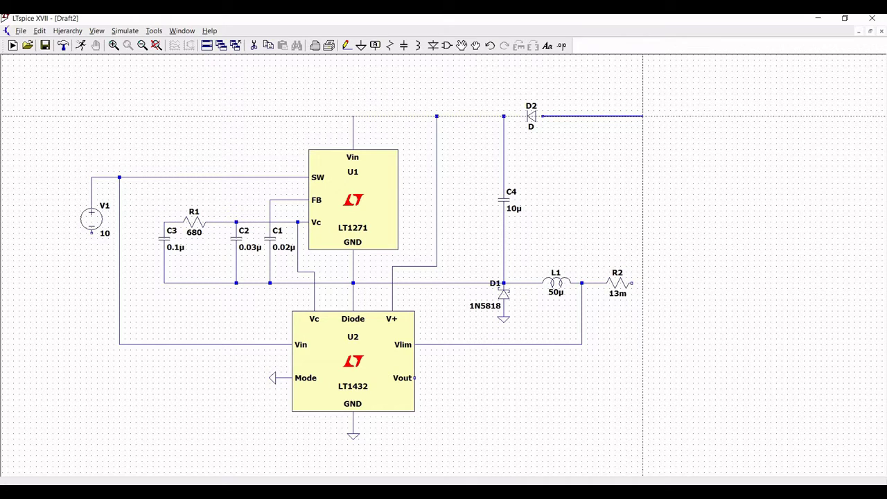
{"action": "left_click", "coordinate": [643, 115]}
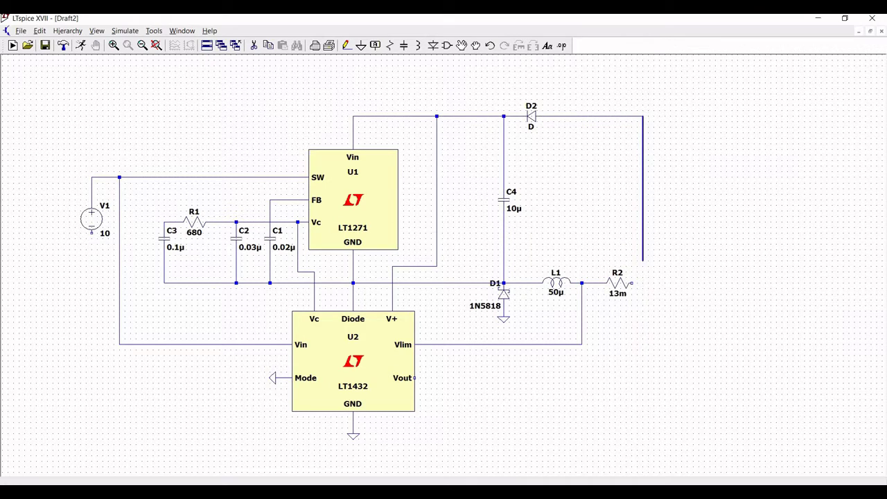
{"action": "right_click", "coordinate": [642, 283]}
{"action": "left_click", "coordinate": [632, 283]}
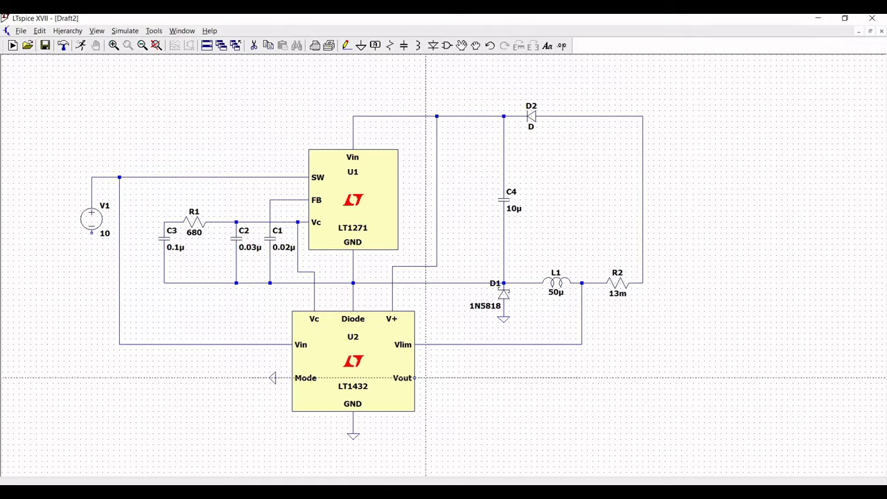
{"action": "left_click", "coordinate": [414, 378]}
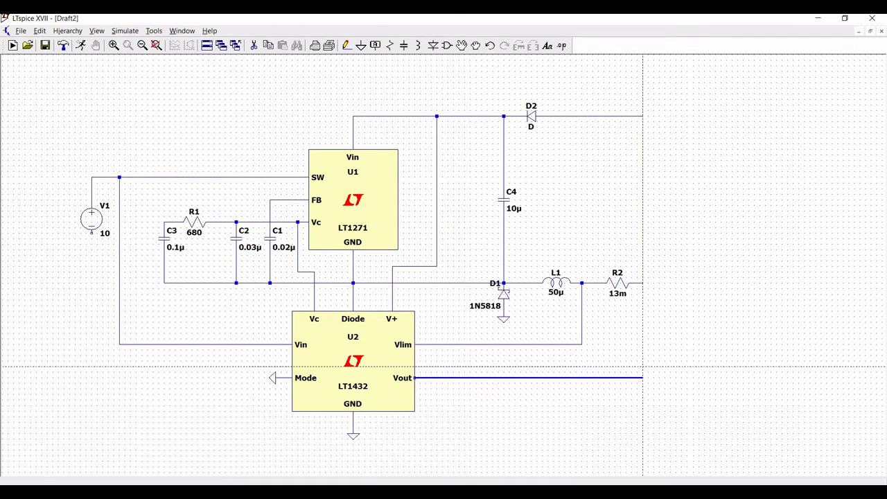
{"action": "left_click", "coordinate": [643, 285]}
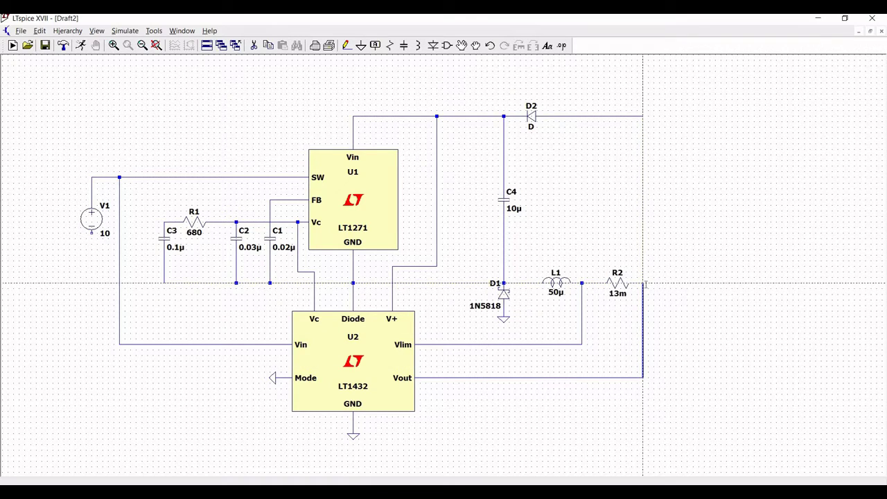
{"action": "left_click", "coordinate": [643, 282]}
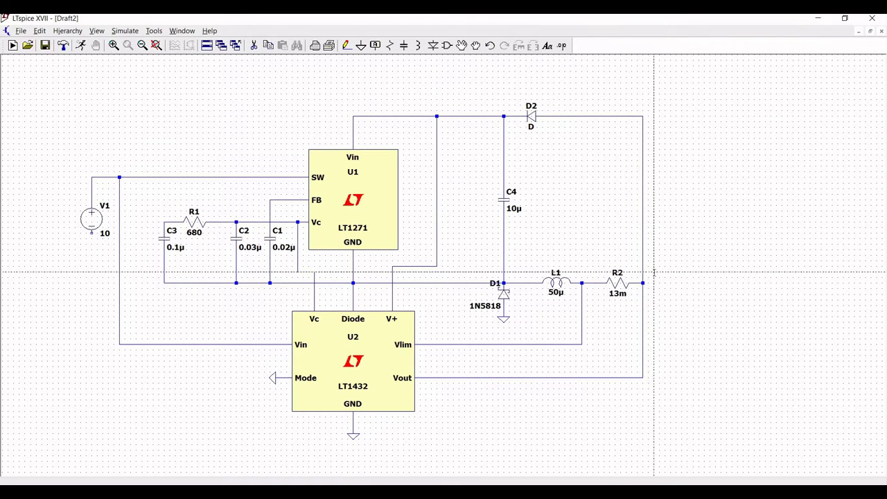
{"action": "right_click", "coordinate": [532, 117]}
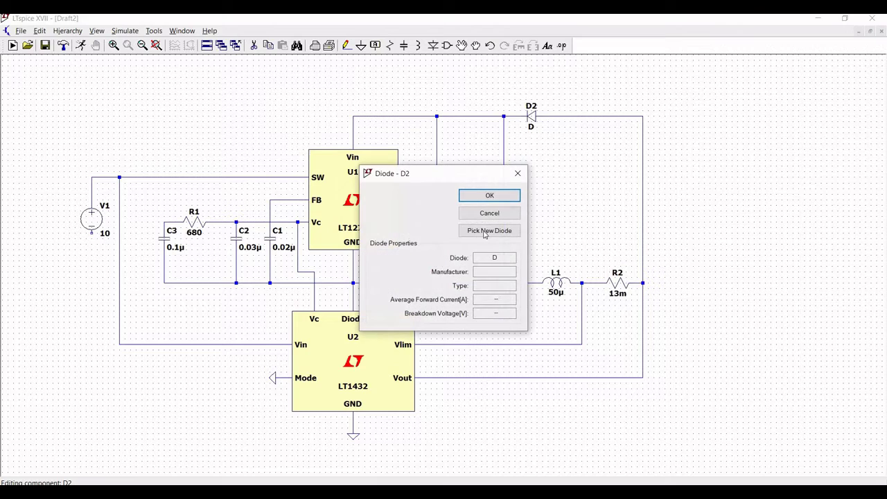
Change D2's model from the generic D to 1N4148
{"action": "left_click", "coordinate": [478, 232]}
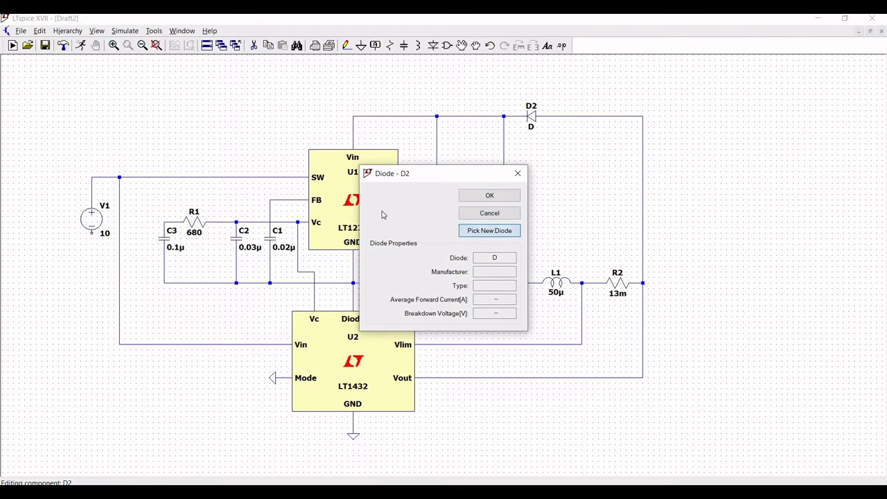
{"action": "left_click", "coordinate": [424, 249]}
{"action": "left_click", "coordinate": [578, 196]}
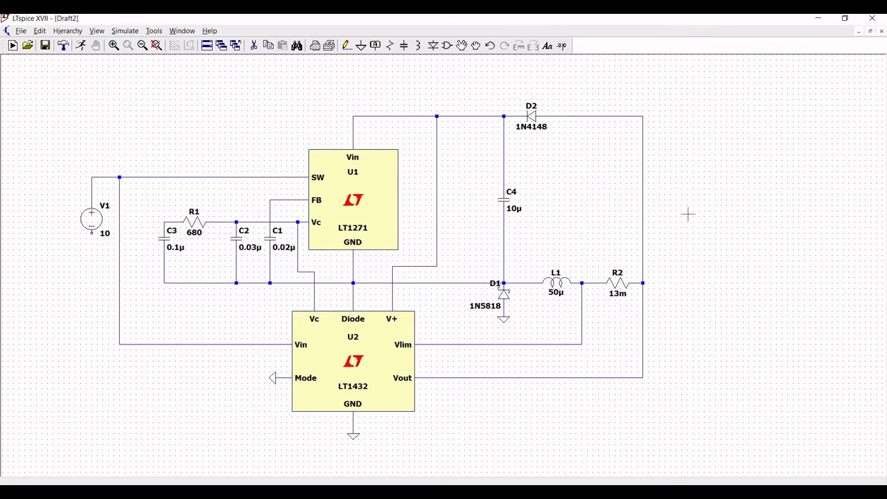
{"action": "left_click", "coordinate": [404, 45]}
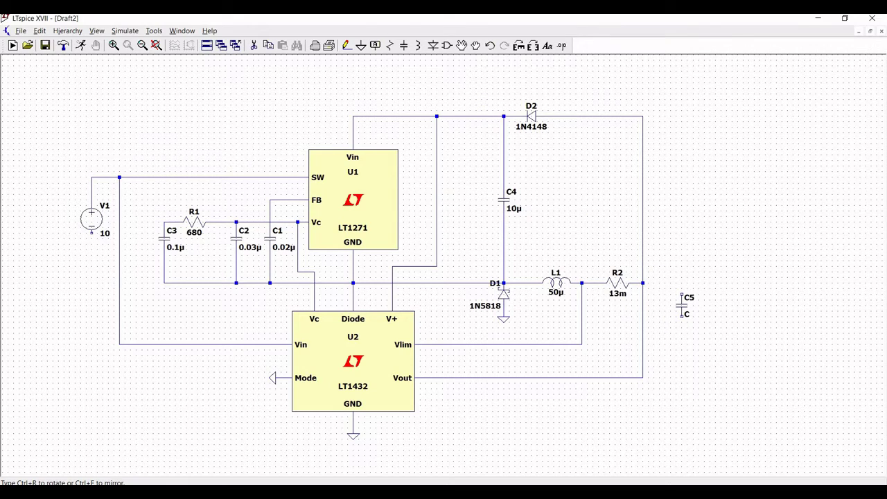
Place capacitor C5 right of R2 and wire its top to R2's output node
{"action": "left_click", "coordinate": [683, 311]}
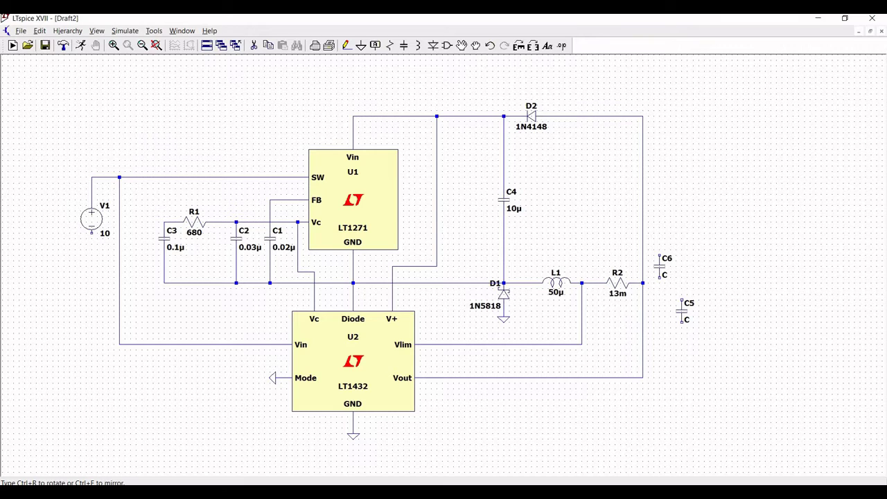
{"action": "key", "text": "Escape"}
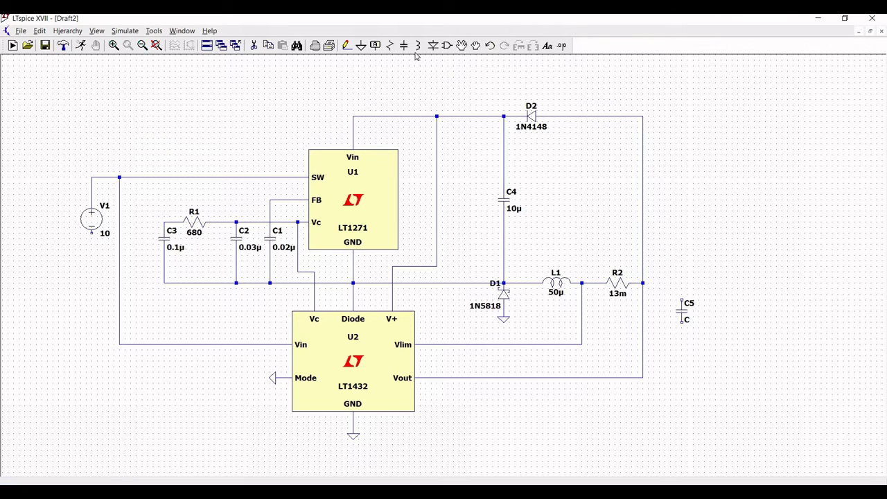
{"action": "left_click", "coordinate": [347, 45]}
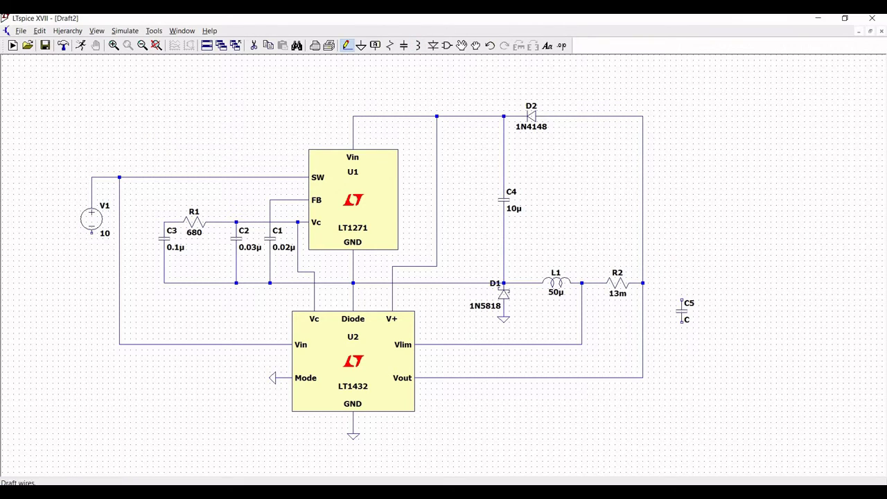
{"action": "left_click", "coordinate": [643, 282]}
{"action": "left_click", "coordinate": [682, 300]}
{"action": "key", "text": "Escape"}
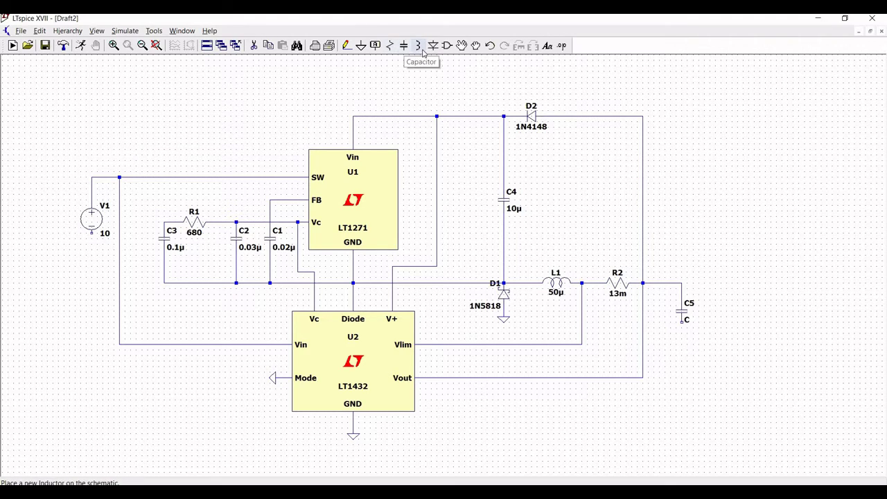
Place load resistor R3 right of C5, with grounds below C5 and R3
{"action": "left_click", "coordinate": [390, 47]}
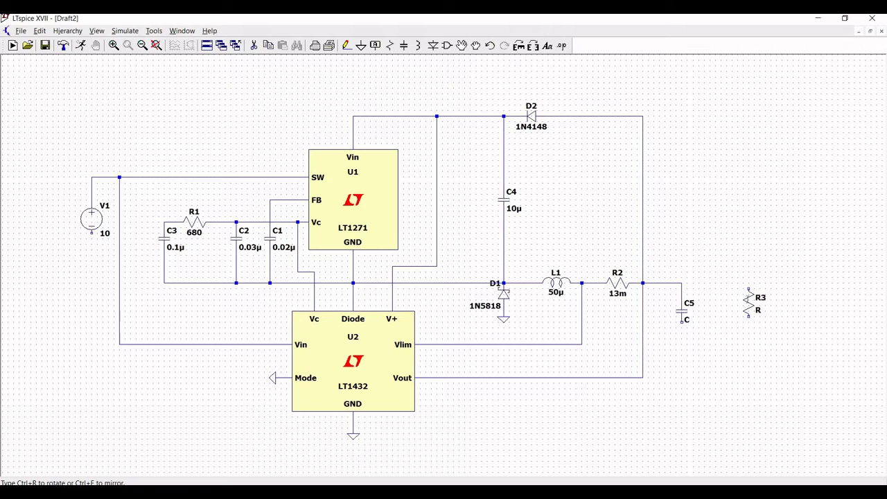
{"action": "left_click", "coordinate": [749, 288]}
{"action": "key", "text": "Escape"}
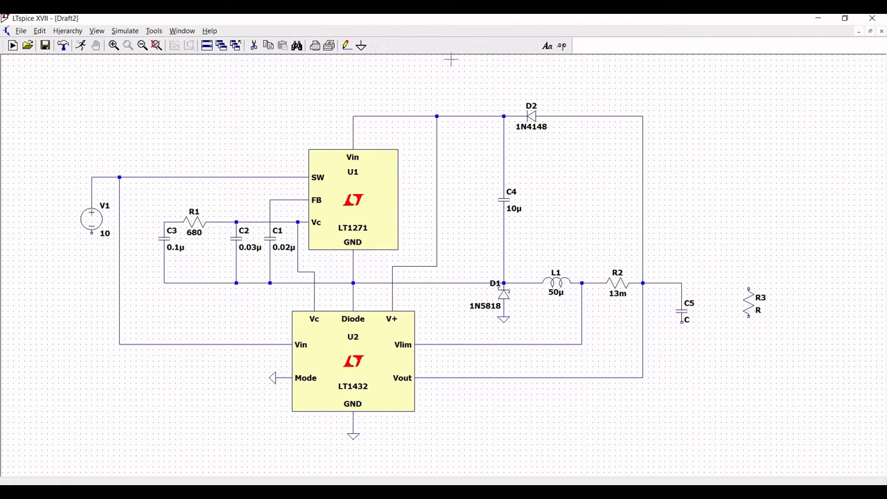
{"action": "left_click", "coordinate": [361, 45]}
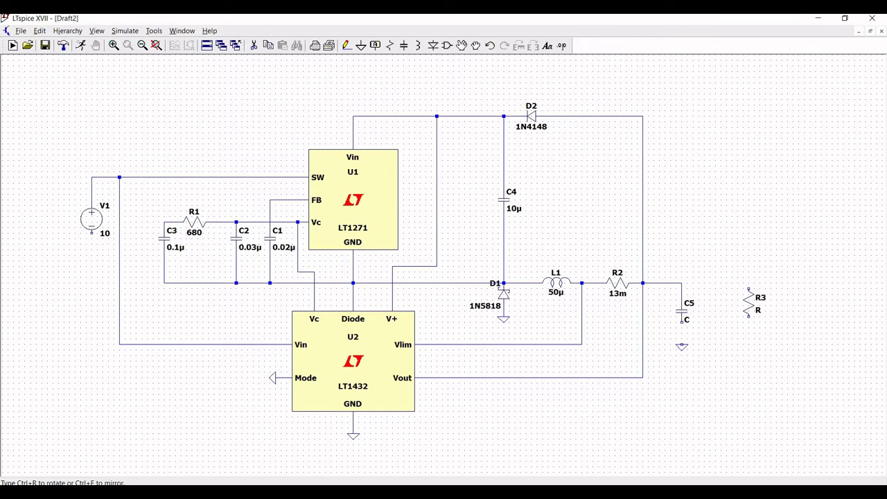
{"action": "left_click", "coordinate": [682, 344]}
{"action": "left_click", "coordinate": [748, 343]}
{"action": "key", "text": "Escape"}
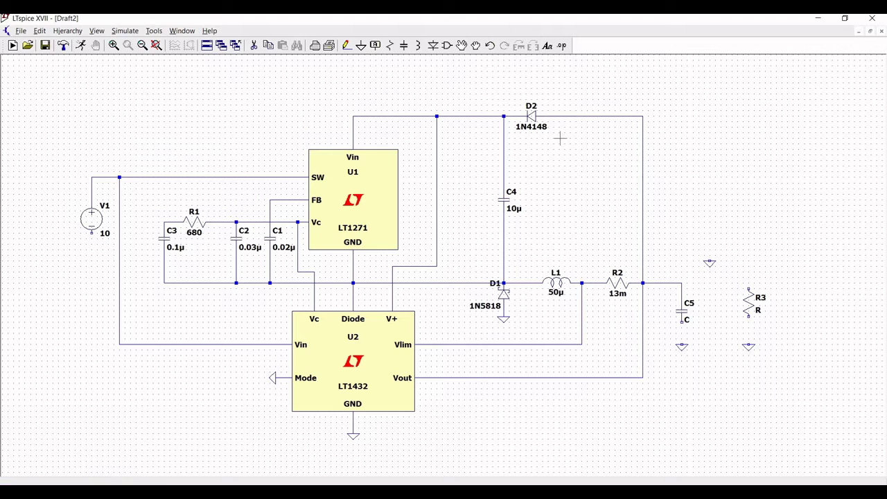
Wire C5 and R3 to their grounds and R3's top to the output line
{"action": "left_click", "coordinate": [346, 46]}
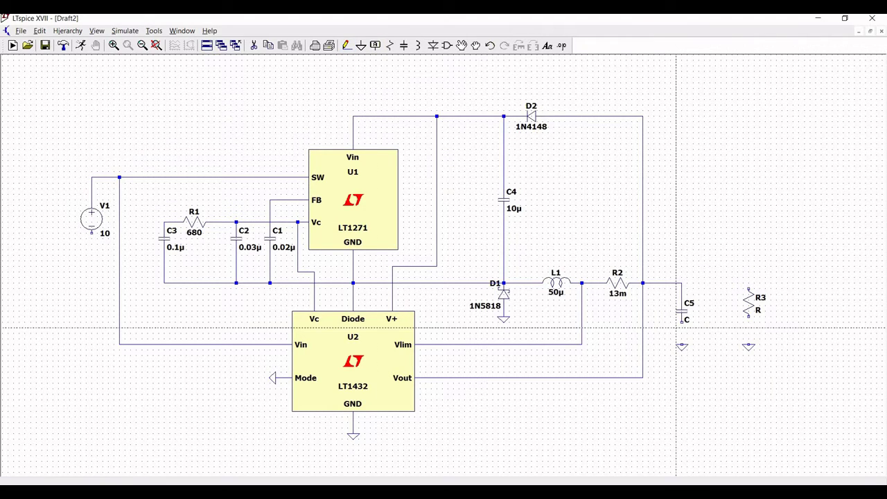
{"action": "left_click", "coordinate": [681, 320]}
{"action": "left_click", "coordinate": [682, 345]}
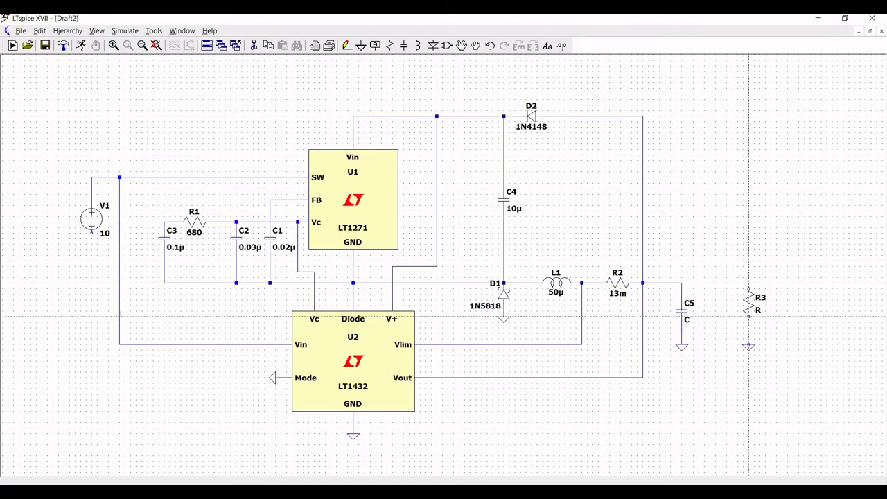
{"action": "left_click", "coordinate": [748, 317]}
{"action": "left_click", "coordinate": [748, 344]}
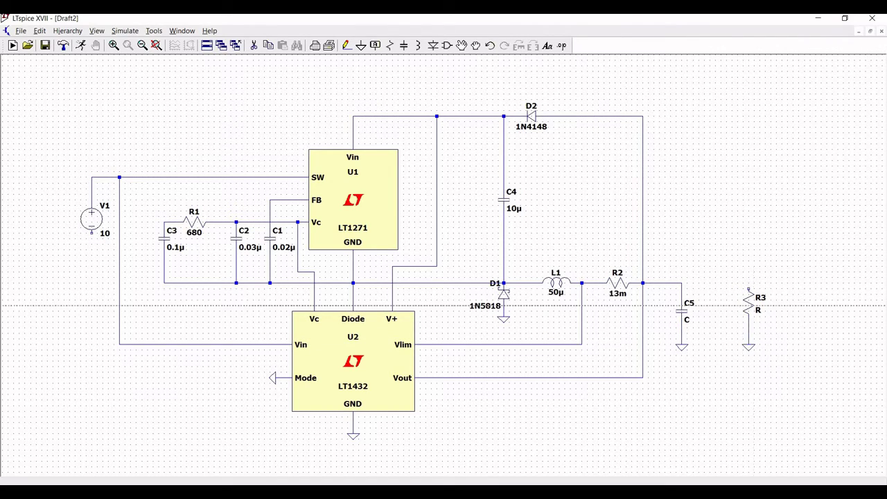
{"action": "left_click", "coordinate": [749, 288]}
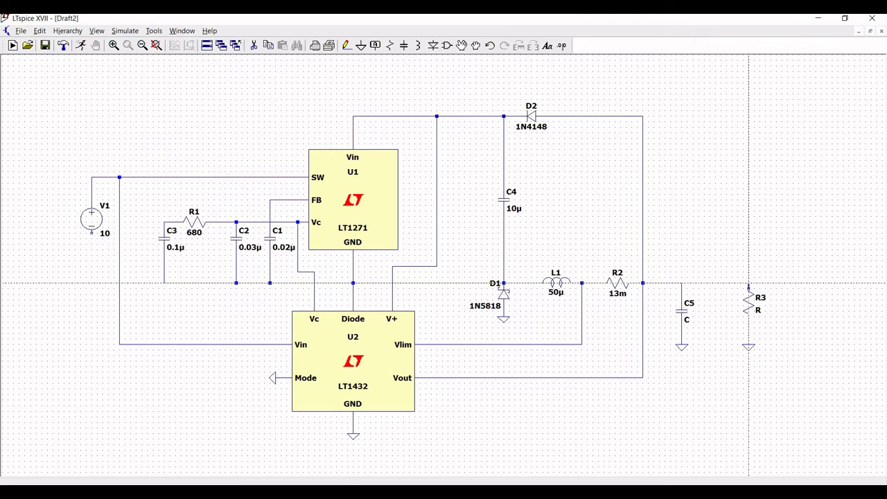
{"action": "left_click", "coordinate": [682, 282]}
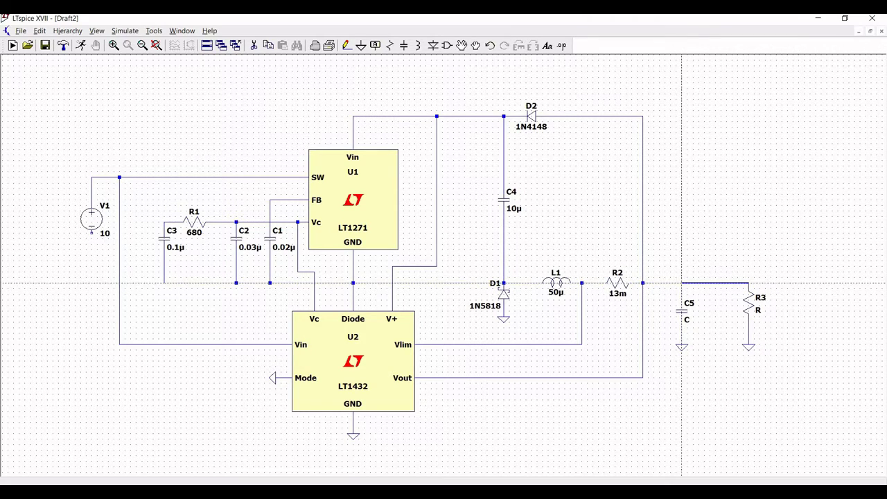
{"action": "key", "text": "Escape"}
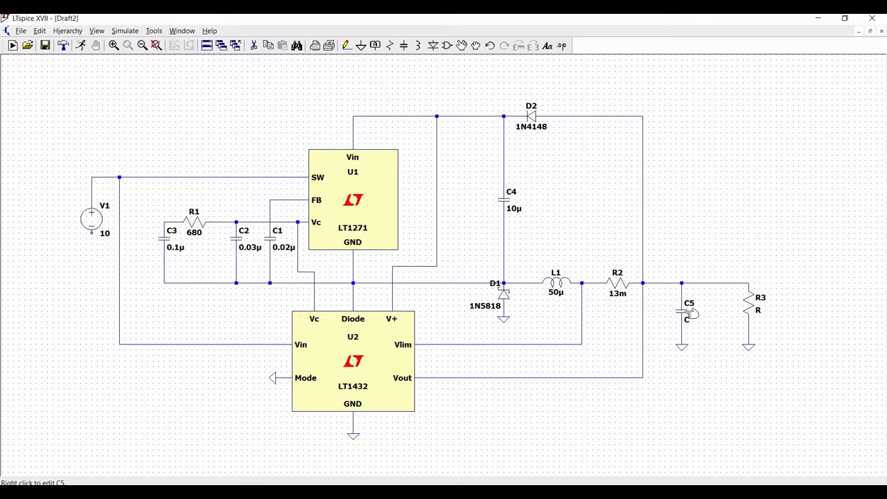
Set C5 to 390u and R3's resistance to 5
{"action": "right_click", "coordinate": [688, 315]}
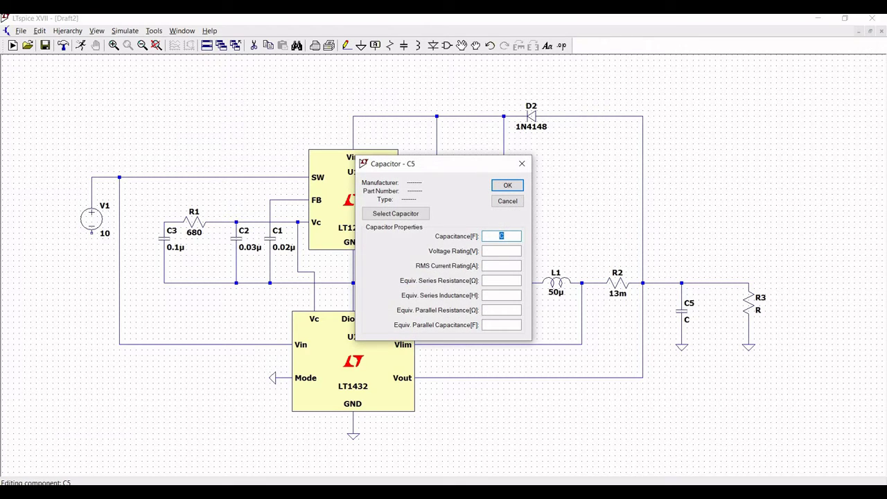
{"action": "type", "text": "390u"}
{"action": "left_click", "coordinate": [508, 186]}
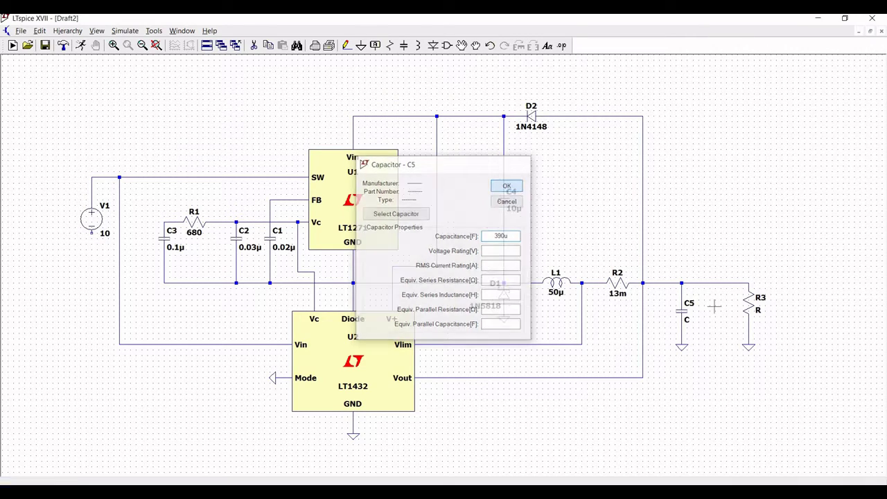
{"action": "right_click", "coordinate": [750, 305]}
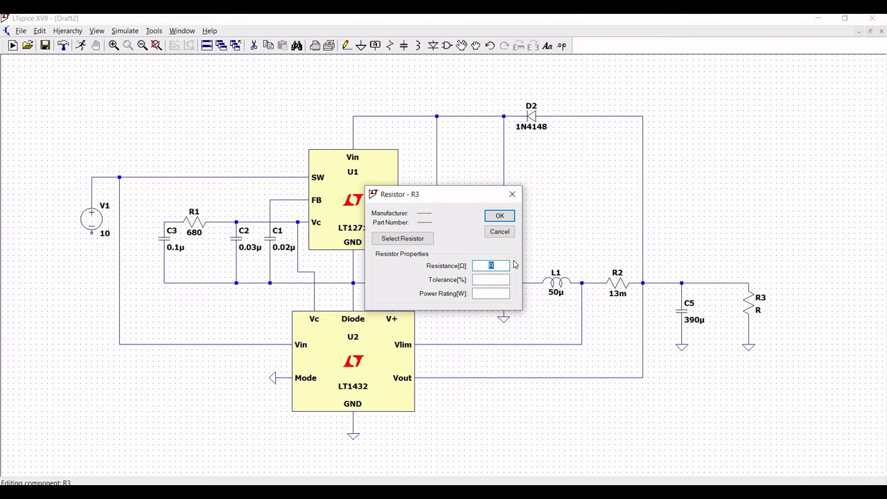
{"action": "type", "text": "5"}
{"action": "left_click", "coordinate": [499, 217]}
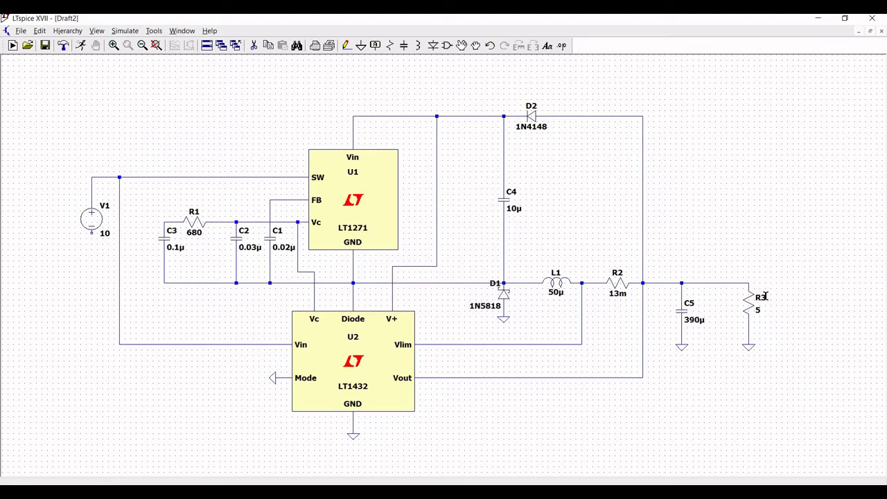
Rename resistor R3 to Rload
{"action": "right_click", "coordinate": [750, 296]}
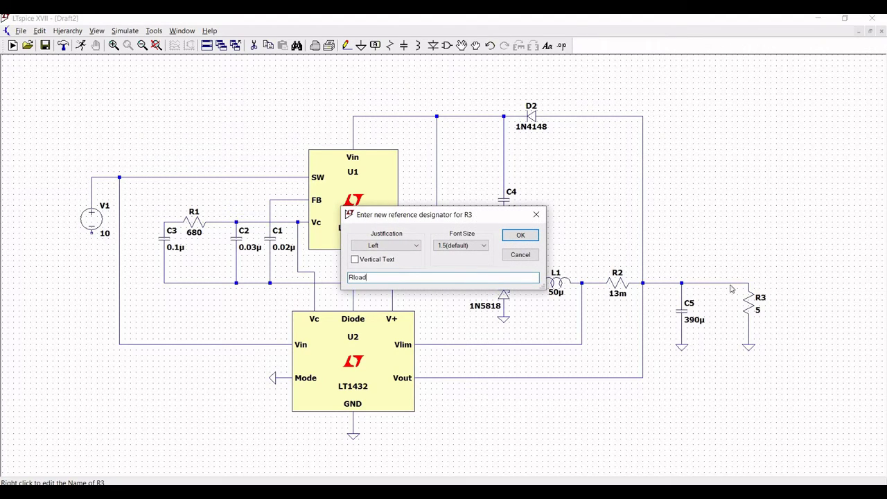
{"action": "left_click", "coordinate": [518, 235]}
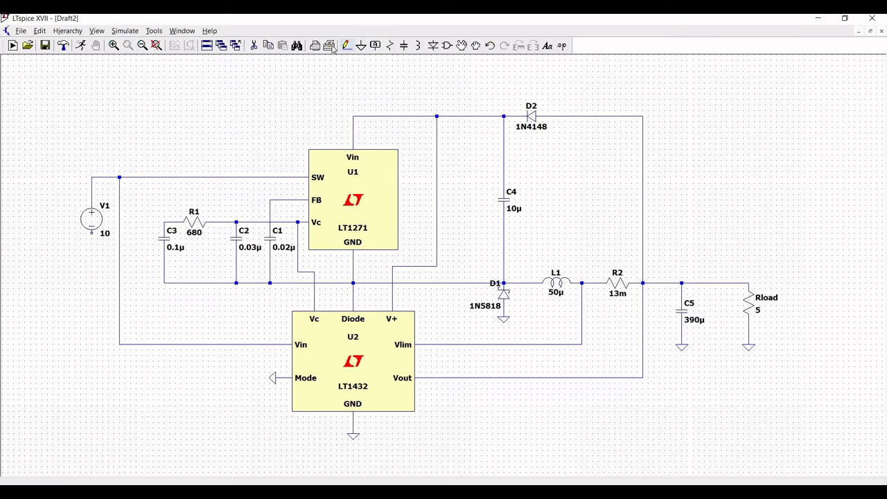
{"action": "key", "text": "F4"}
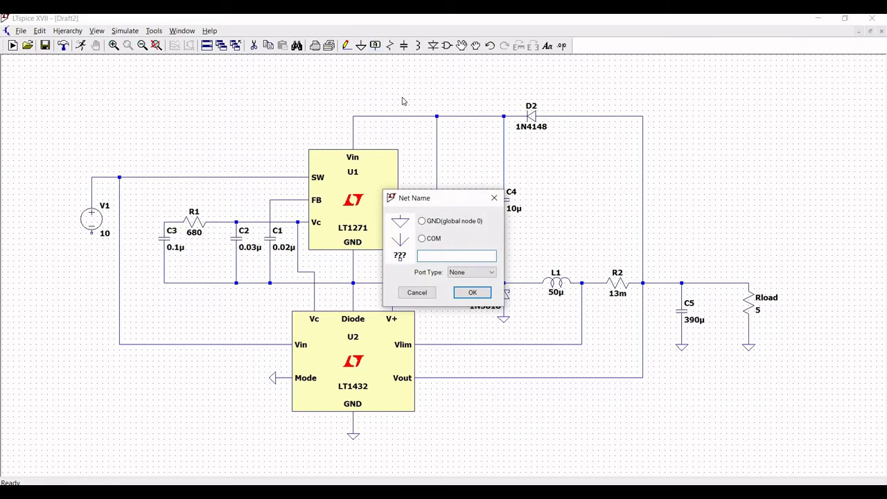
Label V1's input wire with the net name IN
{"action": "type", "text": "IN"}
{"action": "left_click", "coordinate": [472, 291]}
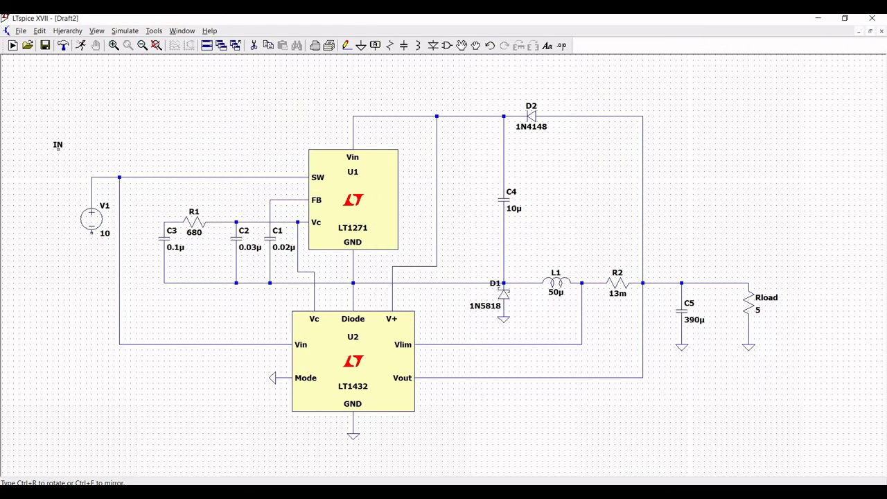
{"action": "left_click", "coordinate": [103, 177]}
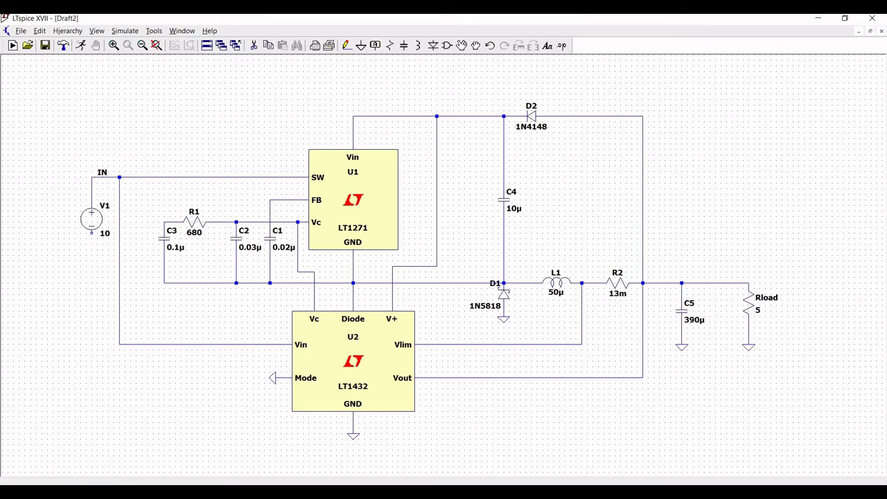
{"action": "key", "text": "Escape"}
Label the wire near Rload as OUT and remove the stray label
{"action": "left_click", "coordinate": [376, 47]}
{"action": "type", "text": "OUT"}
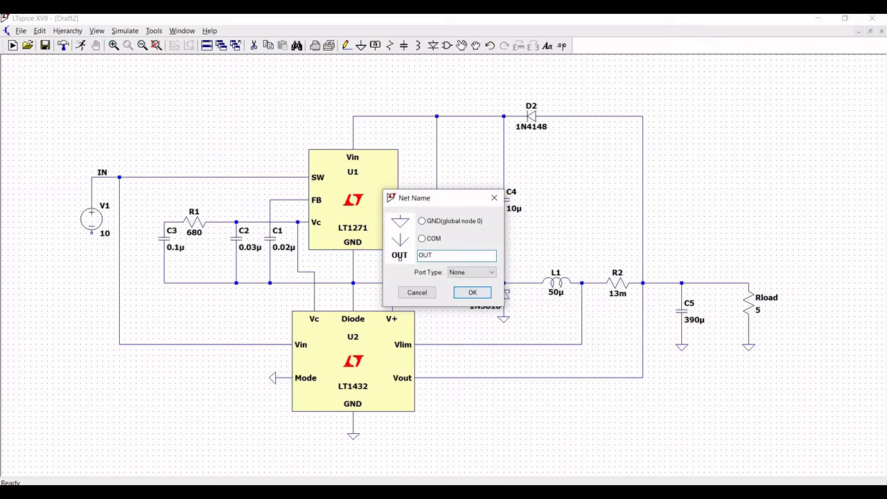
{"action": "left_click", "coordinate": [472, 293]}
{"action": "left_click", "coordinate": [732, 282]}
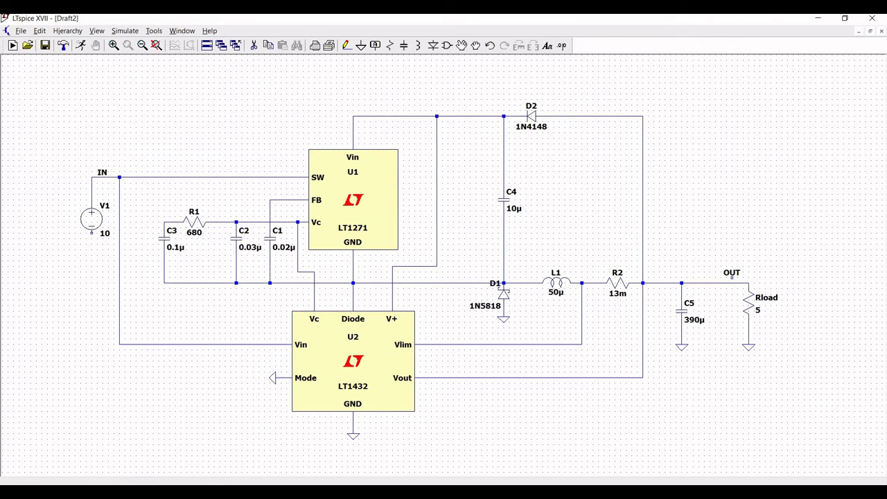
{"action": "key", "text": "Escape"}
{"action": "left_click", "coordinate": [254, 45]}
{"action": "key", "text": "Escape"}
Connect a ground symbol to V1's negative pin
{"action": "left_click", "coordinate": [360, 46]}
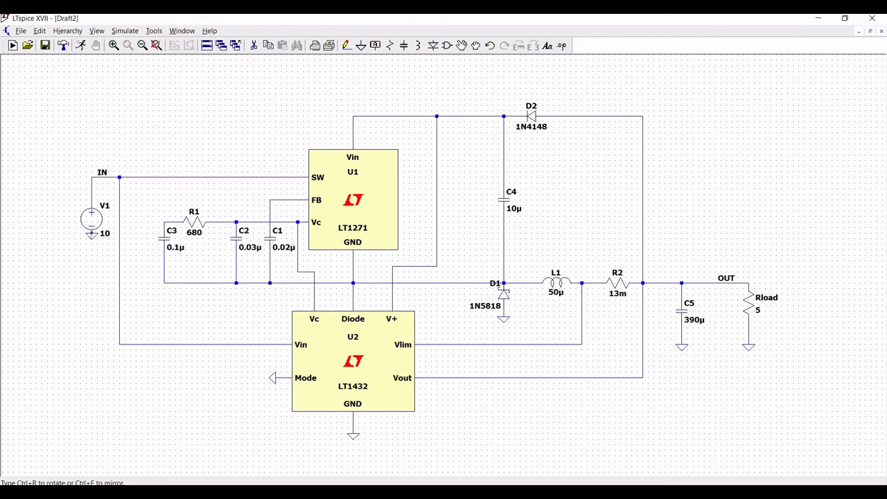
{"action": "left_click", "coordinate": [91, 236]}
{"action": "key", "text": "Escape"}
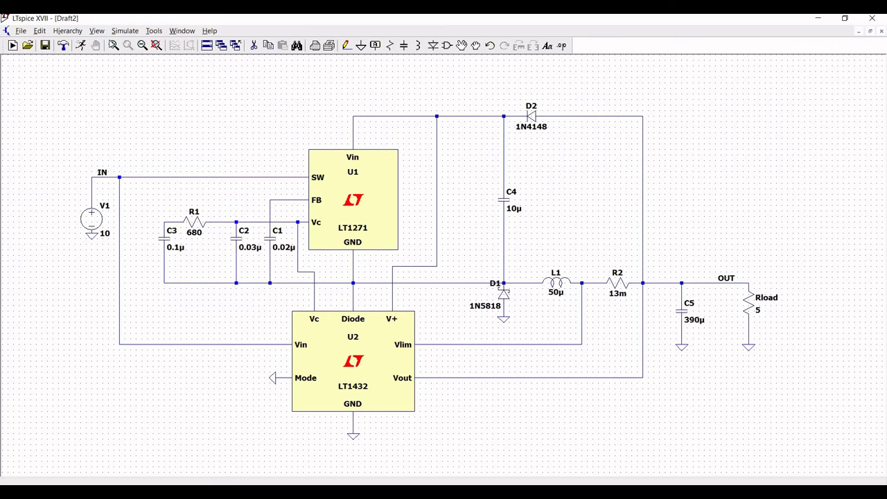
Add a .tran 3m startup directive, with supplies starting at 0V, above the LT1271
{"action": "left_click", "coordinate": [40, 31]}
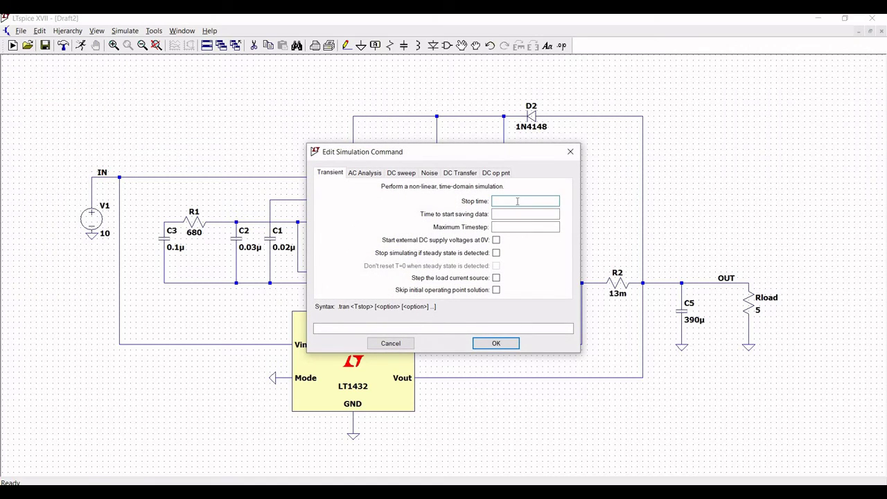
{"action": "type", "text": "3m"}
{"action": "left_click", "coordinate": [496, 240]}
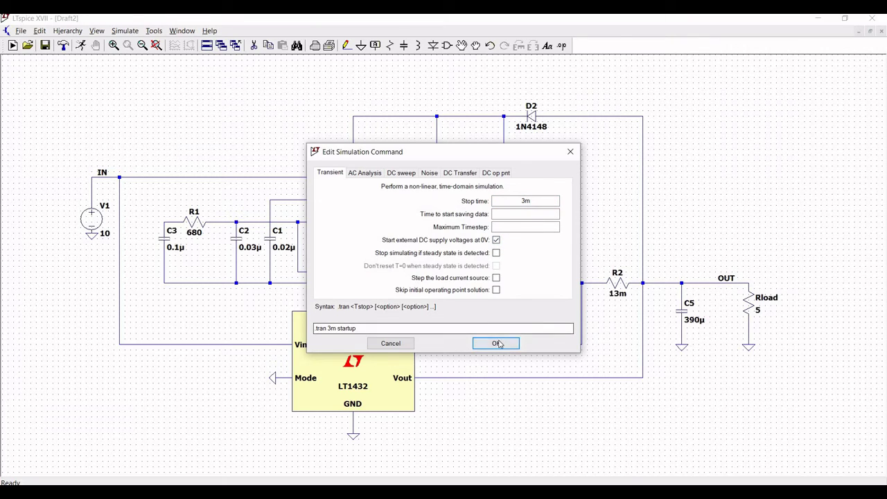
{"action": "left_click", "coordinate": [497, 341]}
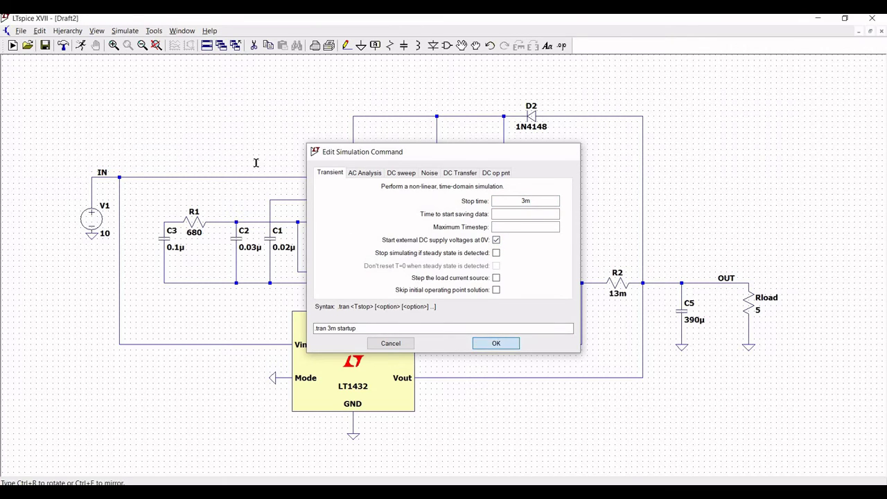
{"action": "left_click", "coordinate": [218, 132]}
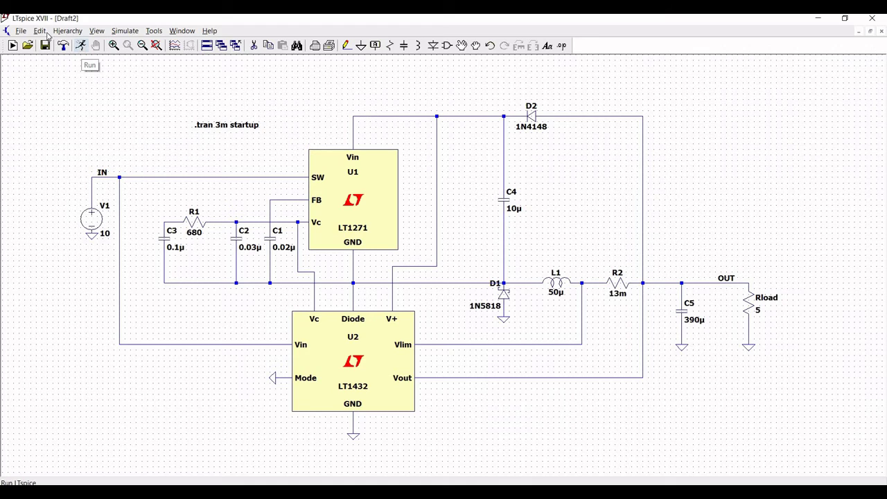
Run the 3 ms transient simulation and plot V(out) from the output wire
{"action": "left_click", "coordinate": [80, 45]}
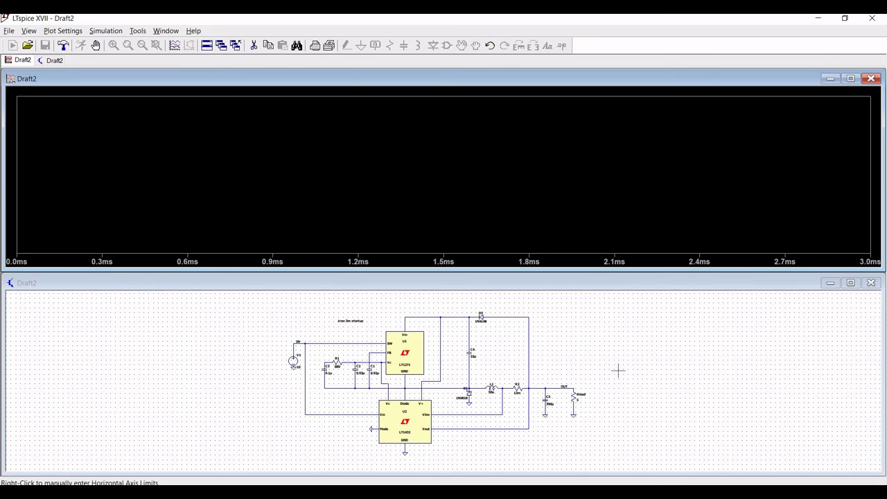
{"action": "left_click", "coordinate": [608, 351]}
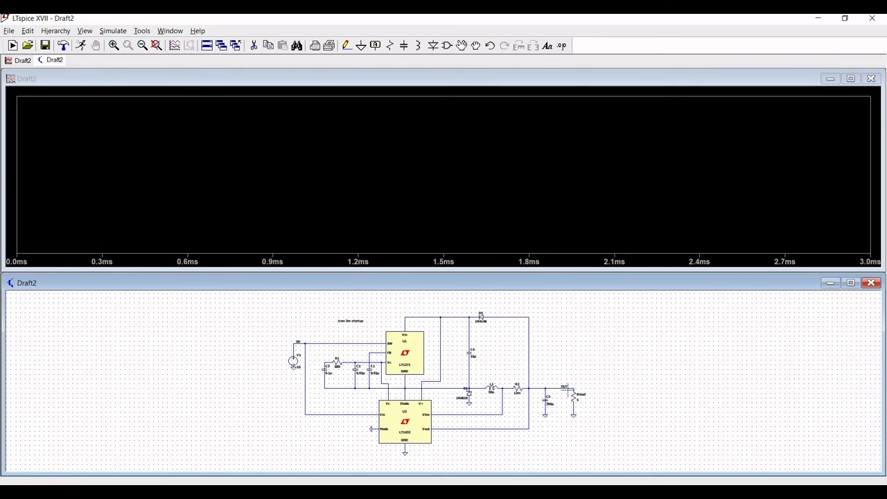
{"action": "left_click", "coordinate": [561, 389]}
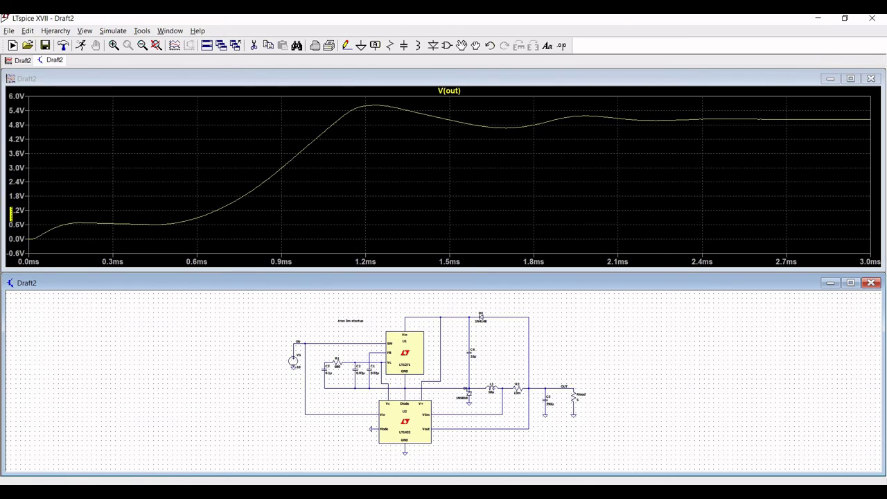